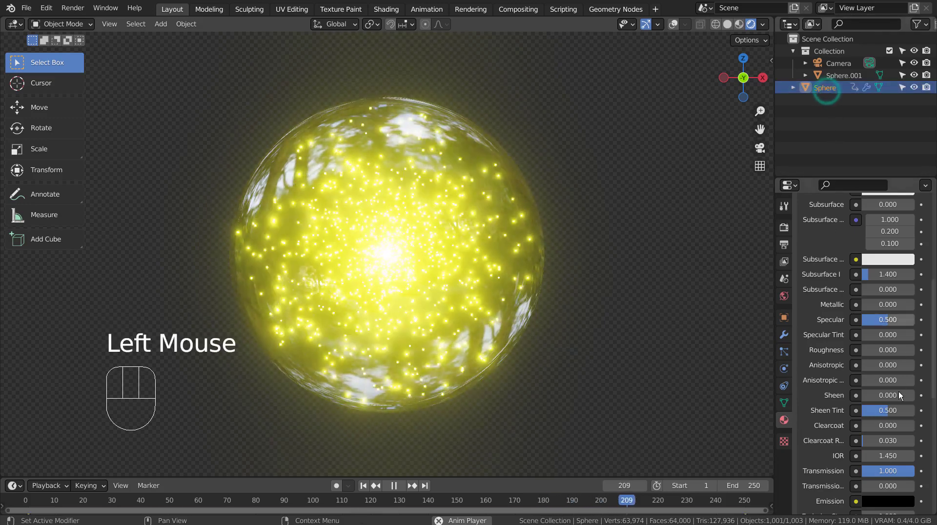
# Shift Sphere.001's emission colour from yellow to orange (H 0.053, S 0.890) at strength 555
pyautogui.scroll(6, 868, 398)
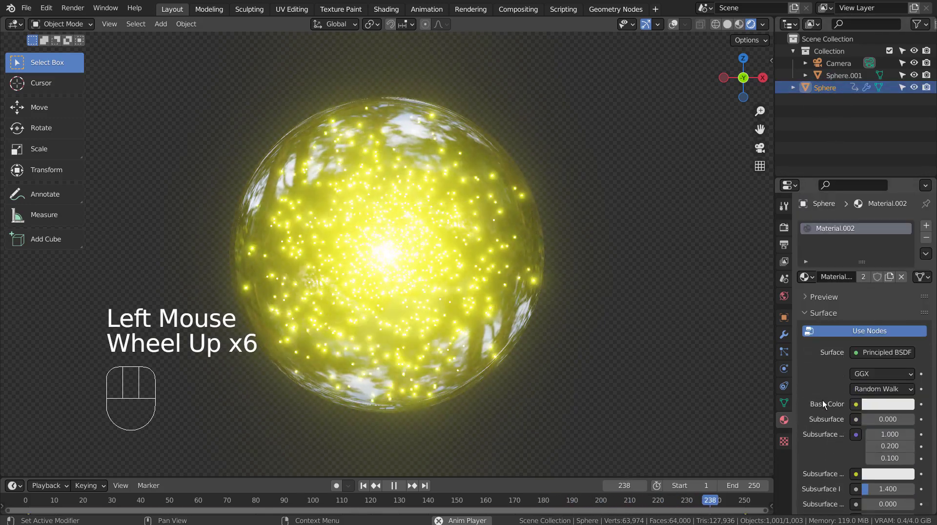
pyautogui.click(847, 75)
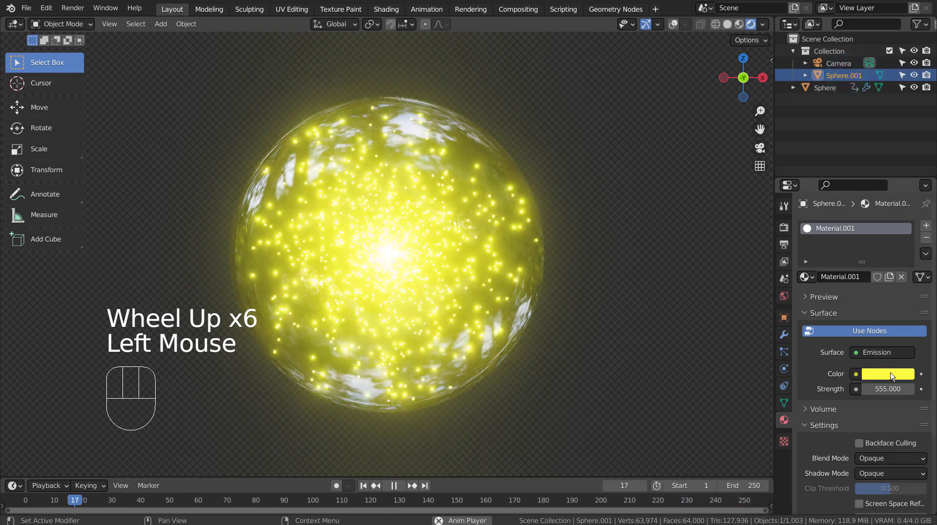
pyautogui.click(892, 376)
pyautogui.moveTo(847, 261)
pyautogui.mouseDown()
pyautogui.moveTo(854, 278)
pyautogui.moveTo(891, 257)
pyautogui.moveTo(884, 222)
pyautogui.moveTo(856, 214)
pyautogui.moveTo(879, 216)
pyautogui.moveTo(839, 237)
pyautogui.moveTo(855, 275)
pyautogui.moveTo(876, 266)
pyautogui.moveTo(830, 247)
pyautogui.moveTo(838, 269)
pyautogui.mouseUp()
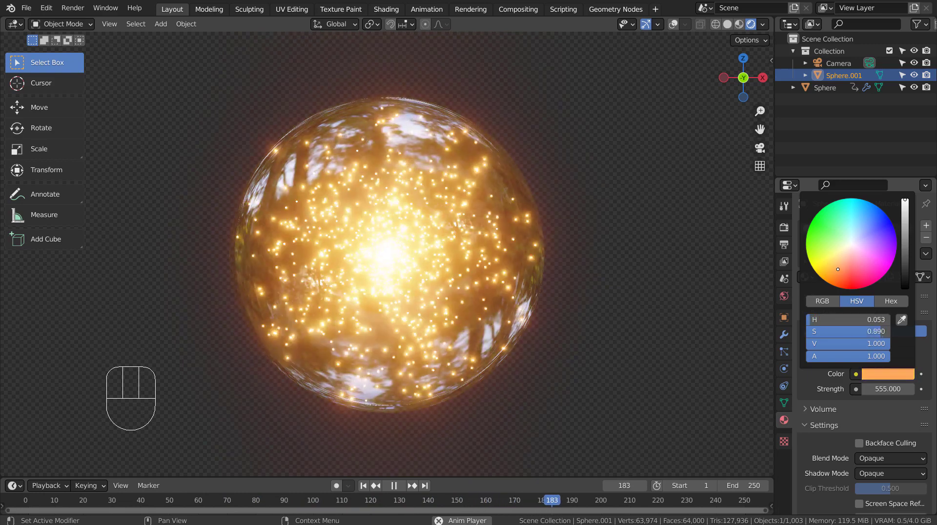
# Add a UV sphere and give it smooth shading
pyautogui.hotkey('shift', 'a')
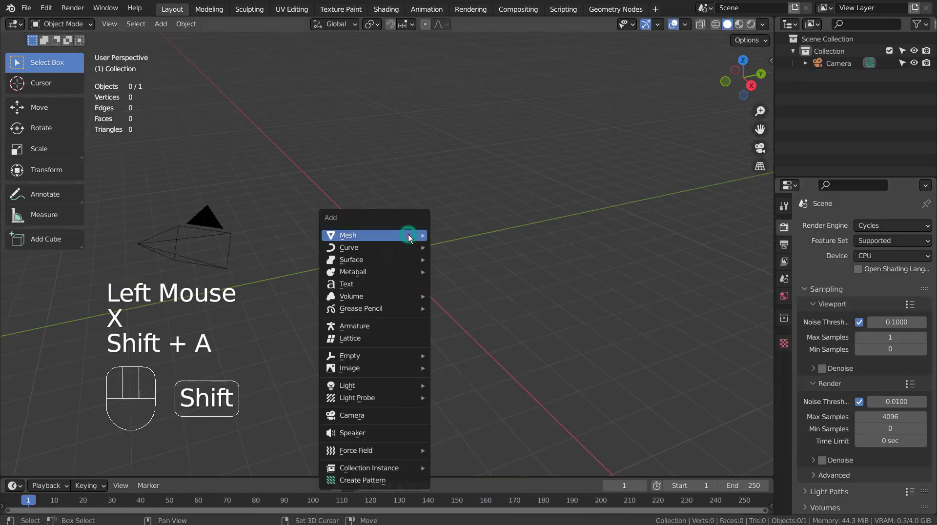
pyautogui.moveTo(408, 234)
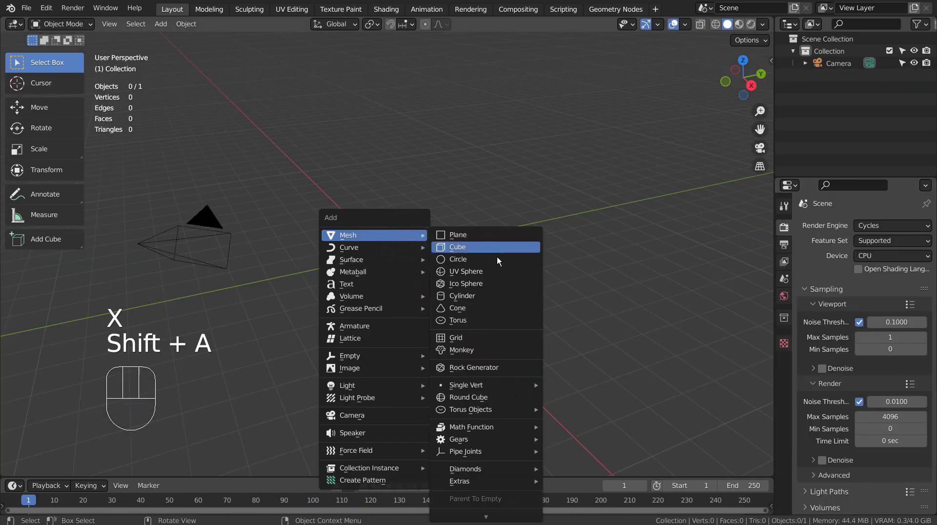
pyautogui.click(500, 277)
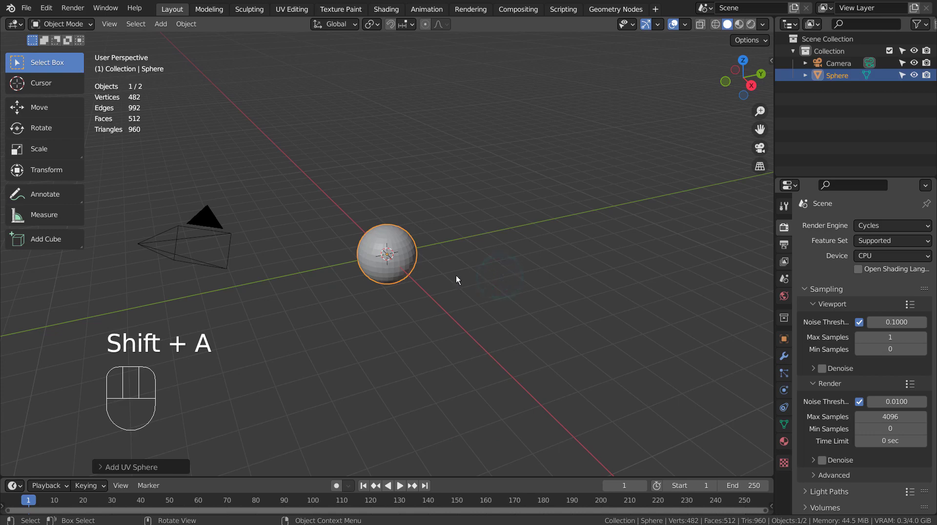
pyautogui.scroll(4, 440, 269)
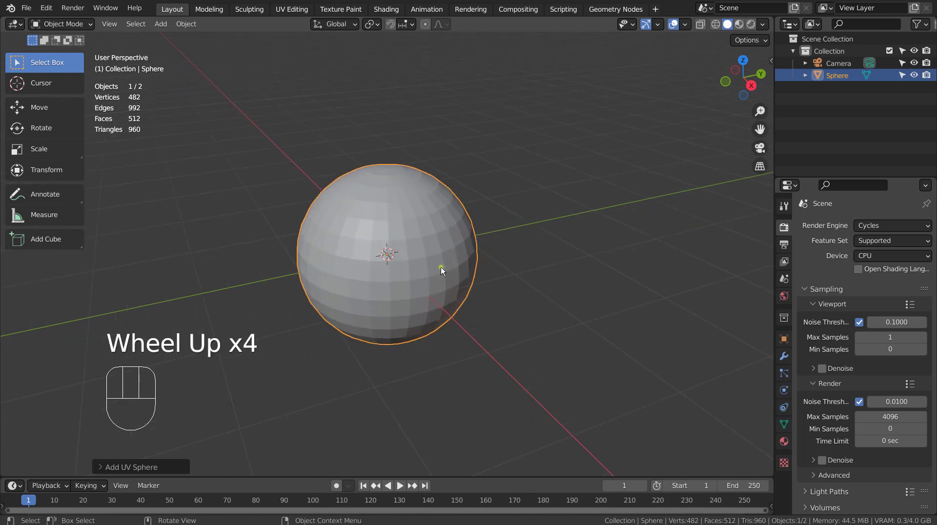
pyautogui.rightClick(441, 267)
pyautogui.click(441, 268)
# Duplicate the sphere below itself, shrink the copy to 0.1926, and view the scene in wireframe
pyautogui.scroll(-2, 441, 268)
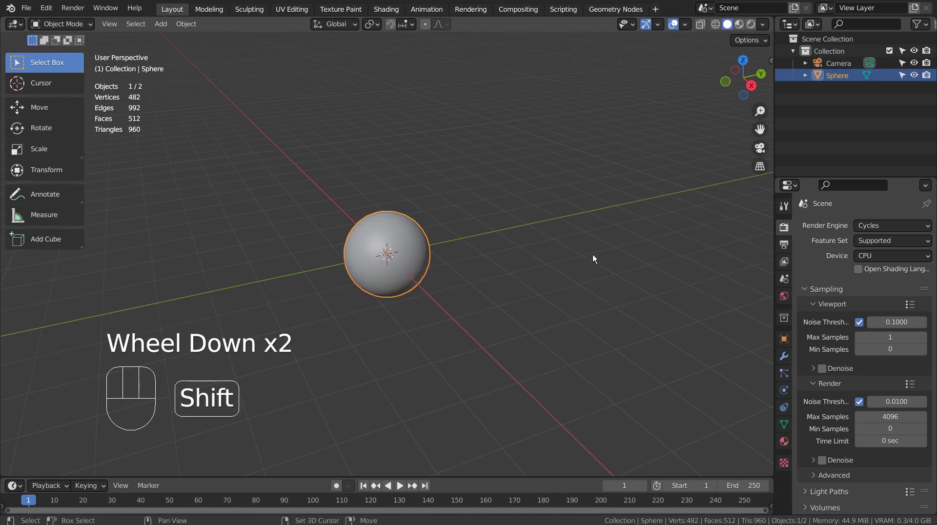
pyautogui.hotkey('shift', 'd')
pyautogui.press('z')
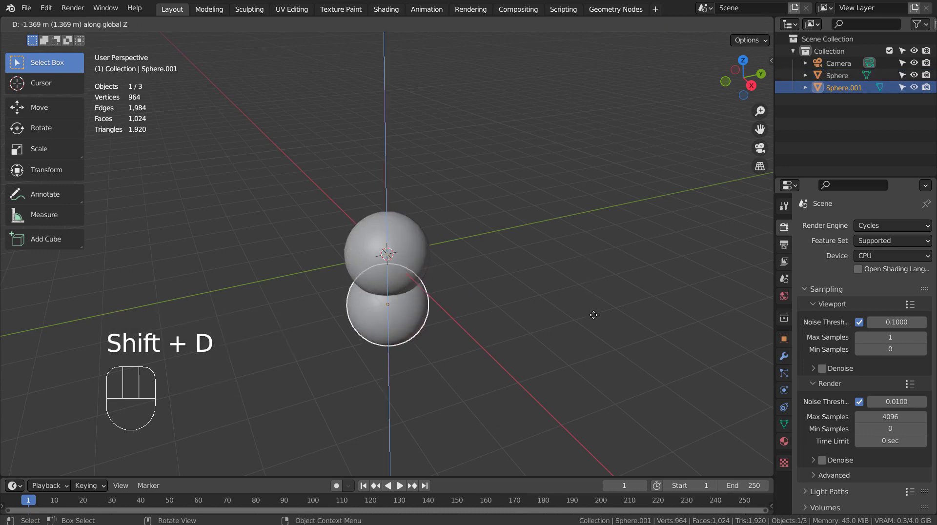
pyautogui.click(594, 377)
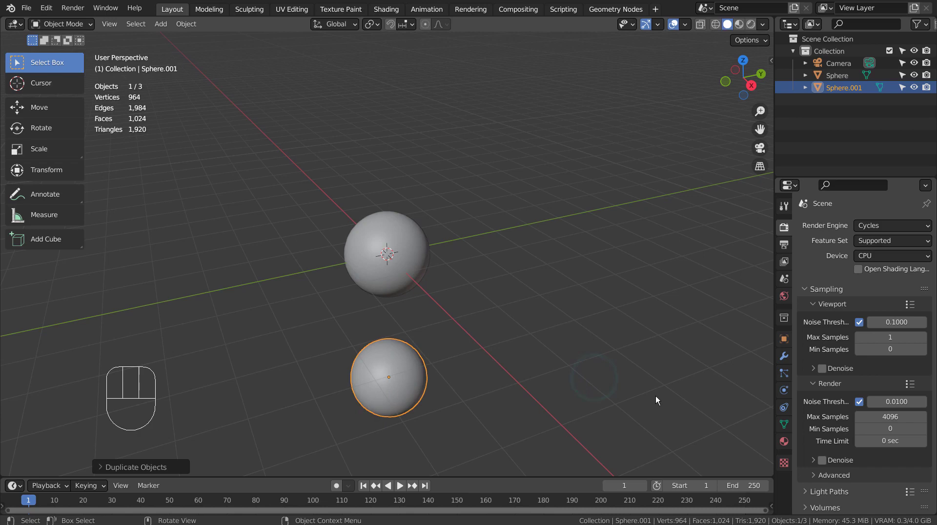
pyautogui.press('s')
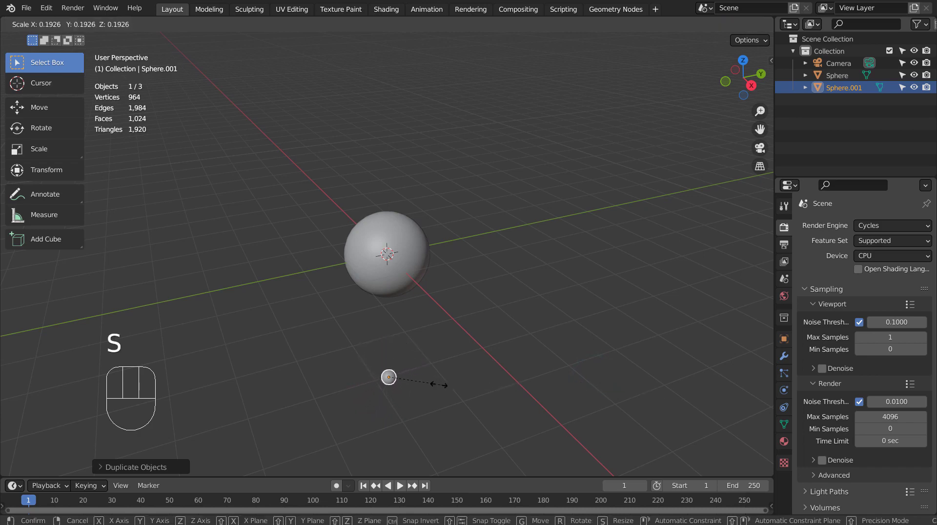
pyautogui.click(419, 385)
pyautogui.scroll(6, 418, 383)
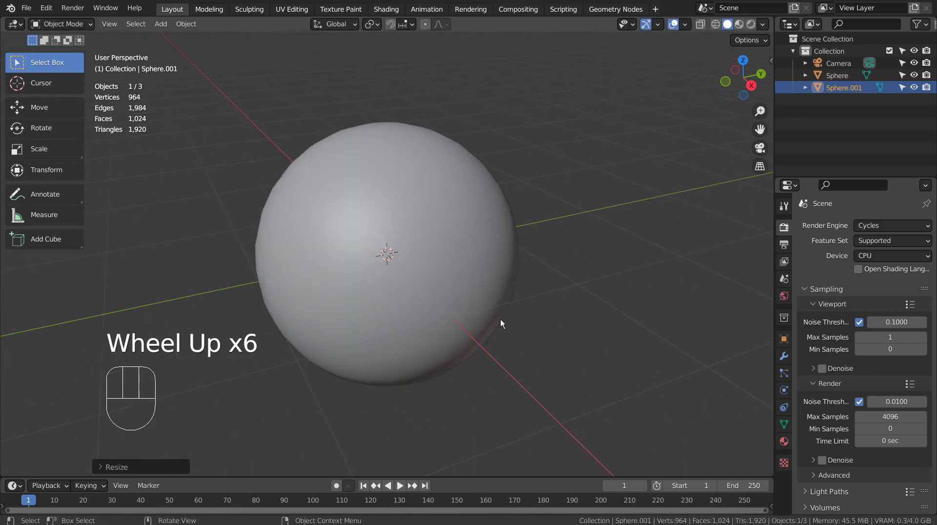
pyautogui.click(454, 223)
pyautogui.hotkey('shift', 'z')
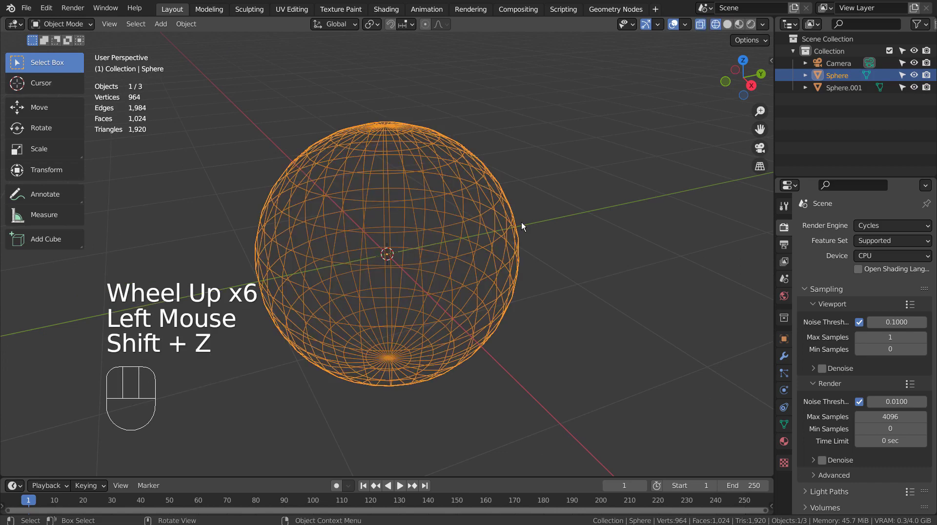
# Add a Hair particle system to the large sphere
pyautogui.click(784, 373)
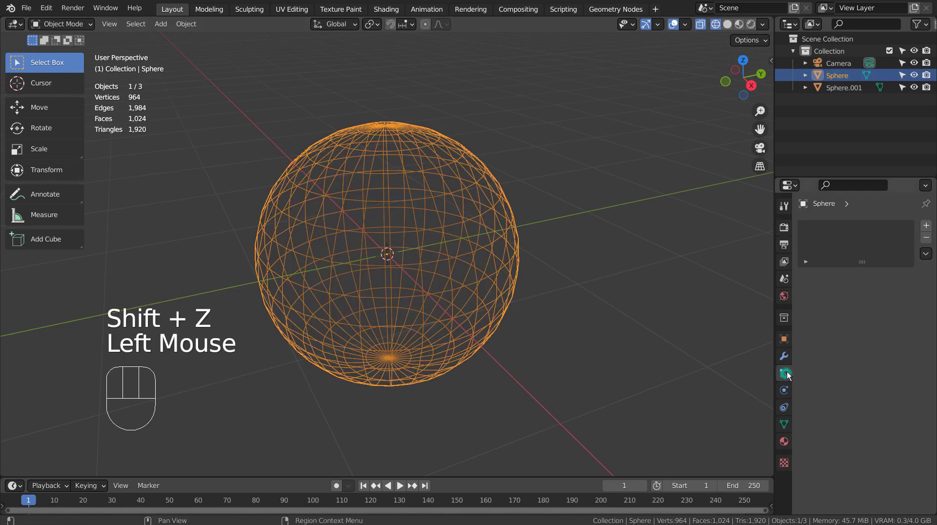
pyautogui.click(926, 225)
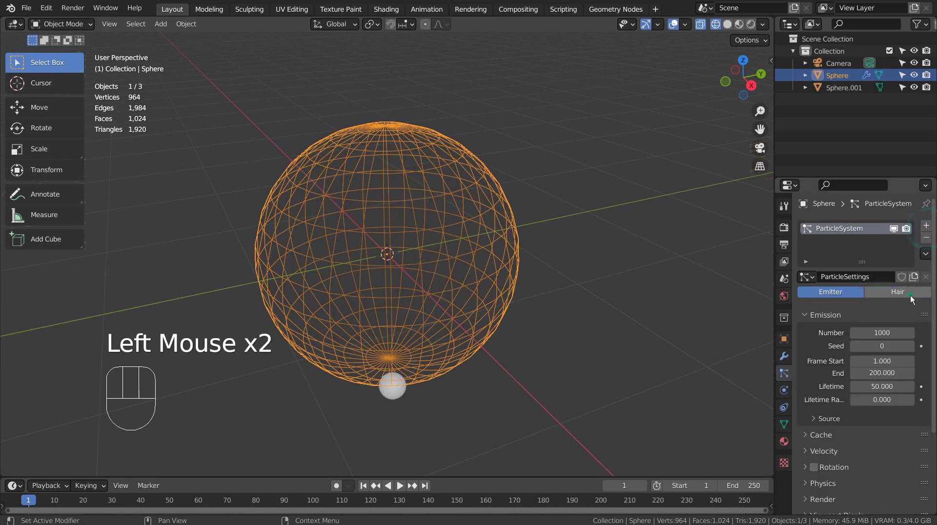
pyautogui.click(911, 296)
pyautogui.scroll(-3, 910, 298)
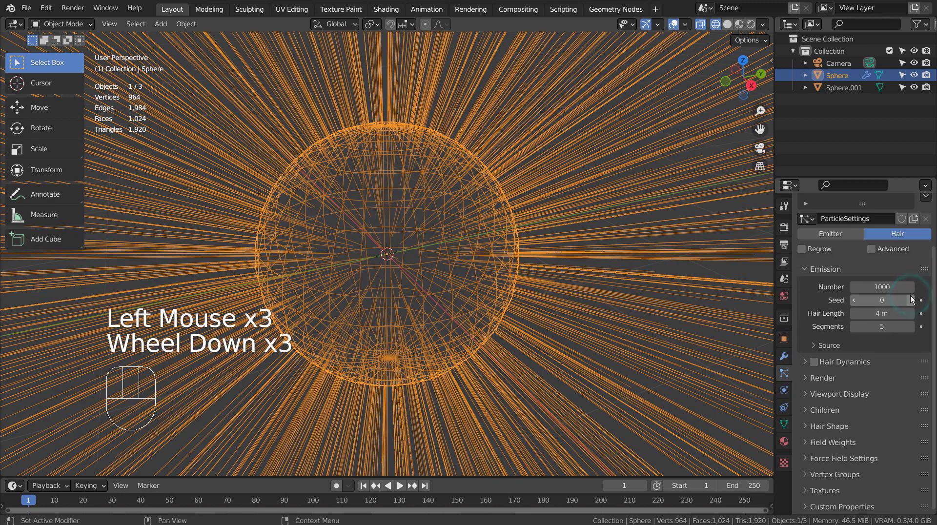
# Render the particles as Object instances of Sphere.001, then deselect everything
pyautogui.click(810, 379)
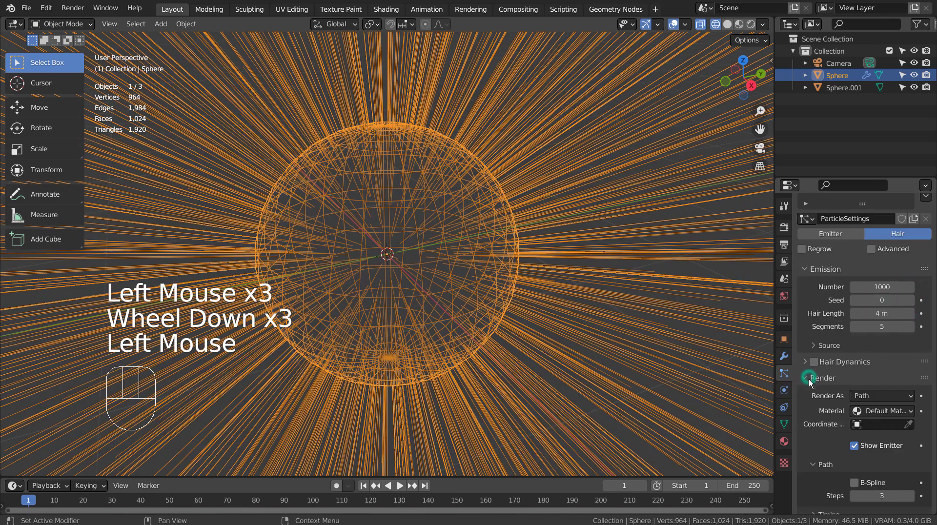
pyautogui.click(883, 397)
pyautogui.click(861, 436)
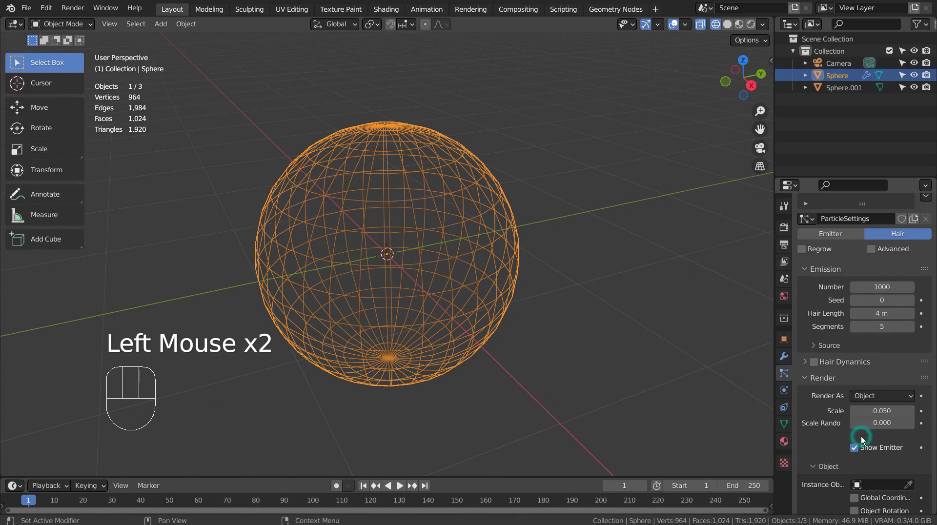
pyautogui.scroll(-3, 861, 438)
pyautogui.click(859, 369)
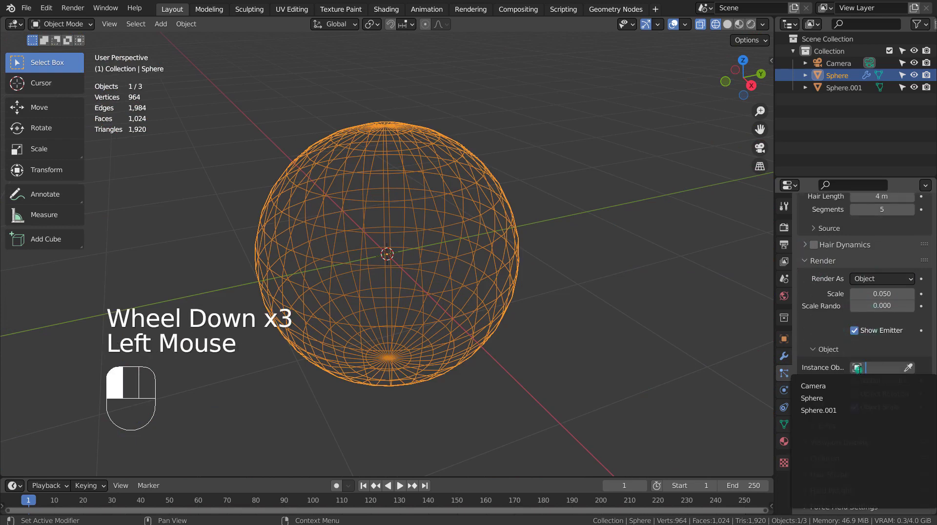
pyautogui.click(850, 410)
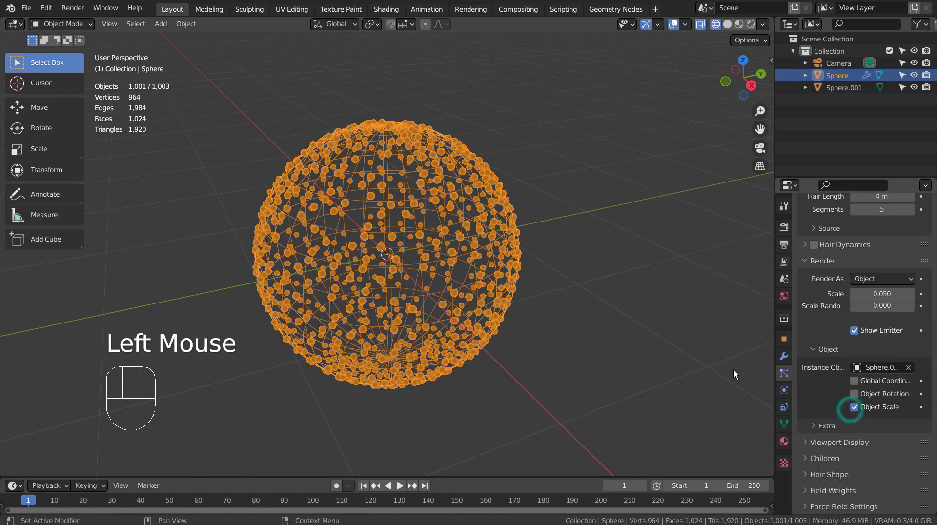
pyautogui.click(664, 330)
# Set the particles' Emit From to Volume and inspect the sphere's interior in wireframe
pyautogui.hotkey('shift', 'z')
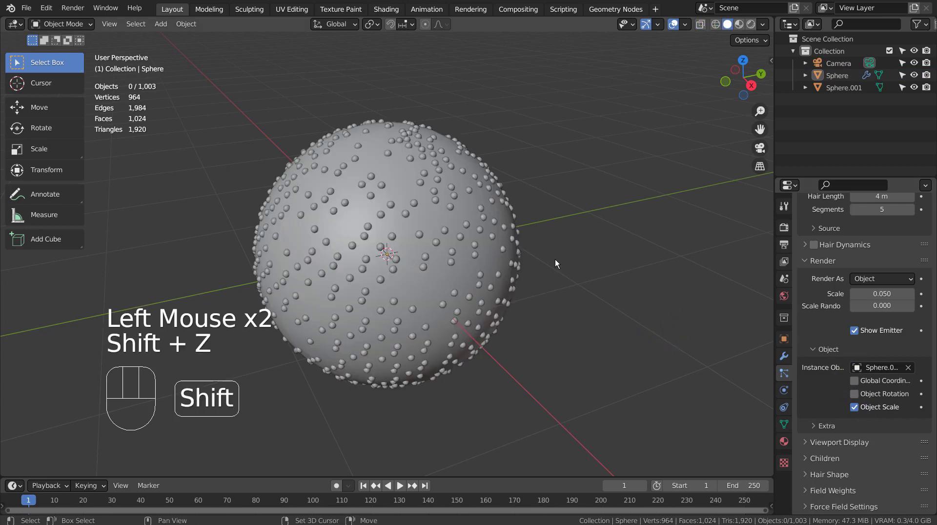
pyautogui.scroll(2, 555, 260)
pyautogui.moveTo(556, 260); pyautogui.dragTo(555, 233, button='middle')
pyautogui.scroll(3, 837, 259)
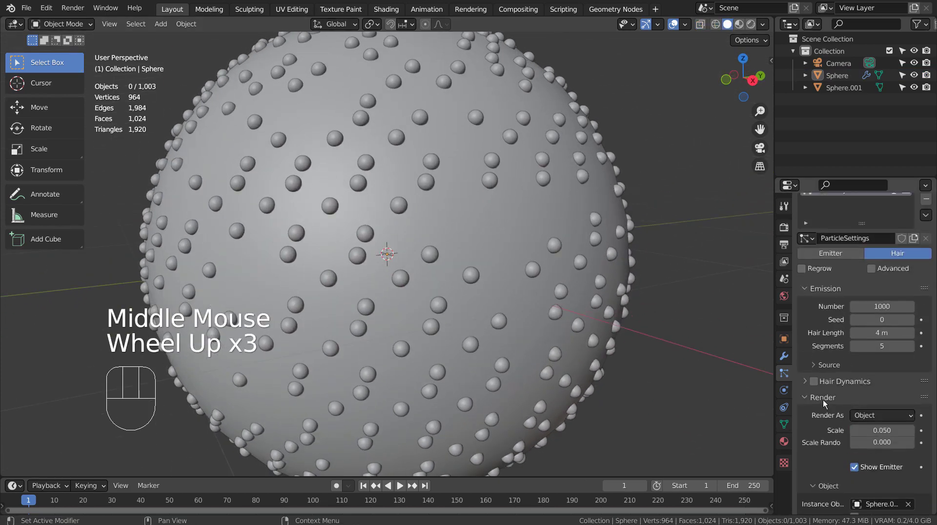
pyautogui.click(816, 365)
pyautogui.click(868, 384)
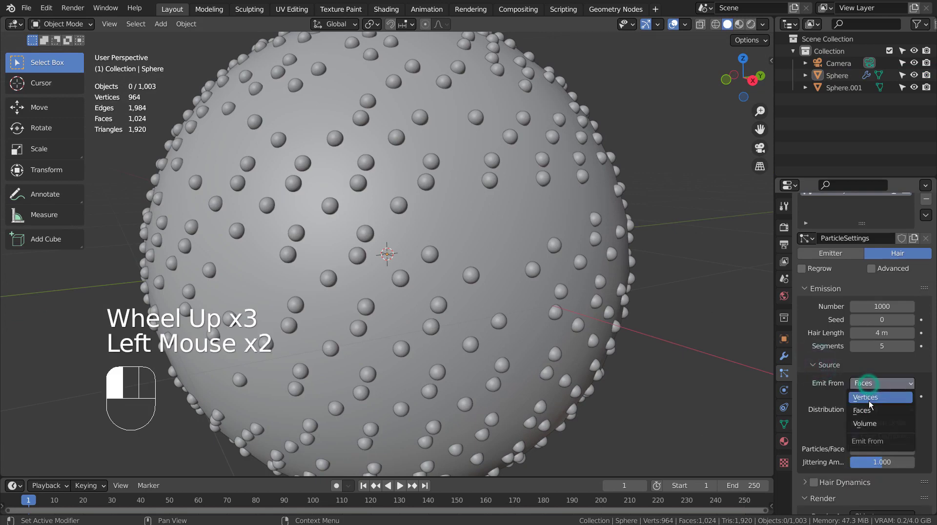
pyautogui.click(869, 427)
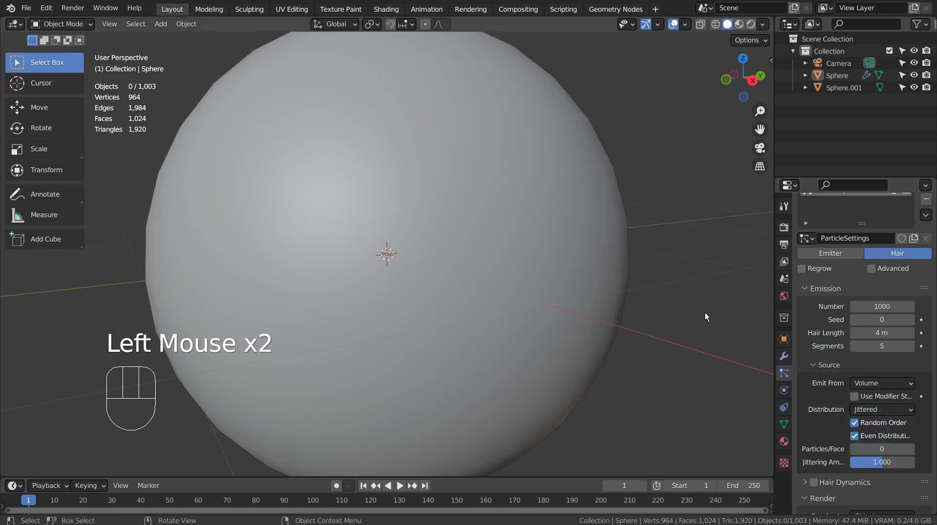
pyautogui.scroll(-2, 704, 308)
pyautogui.hotkey('shift', 'z')
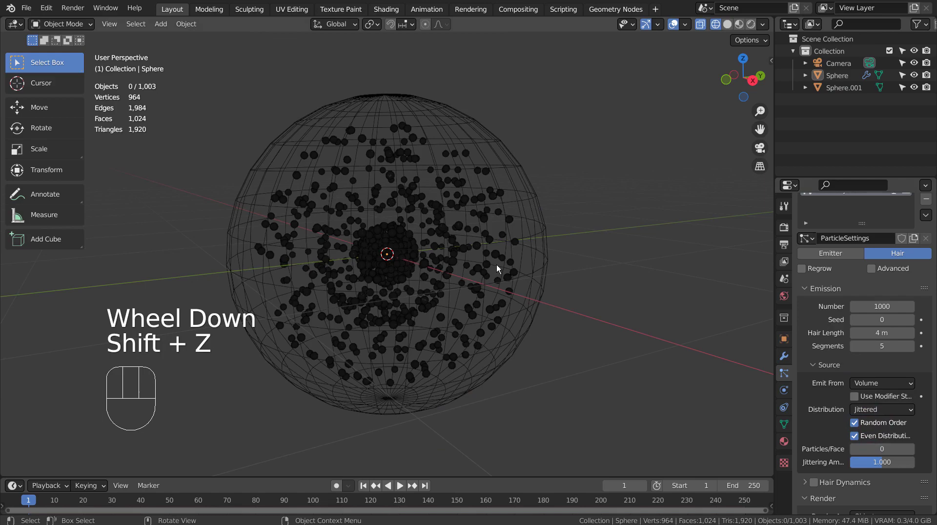
pyautogui.moveTo(496, 264); pyautogui.dragTo(524, 279, button='middle')
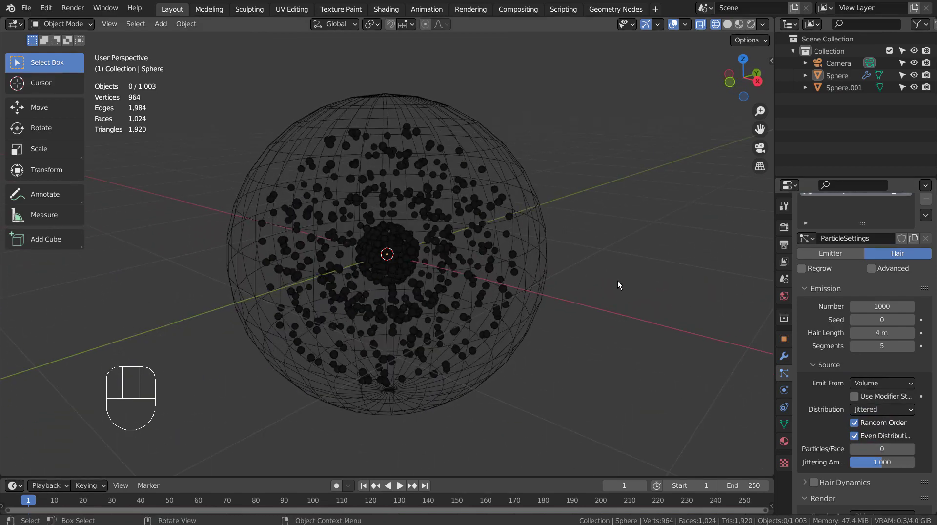
# Scale Sphere.001 up about 12.46× so the instanced balls grow larger
pyautogui.scroll(-3, 576, 381)
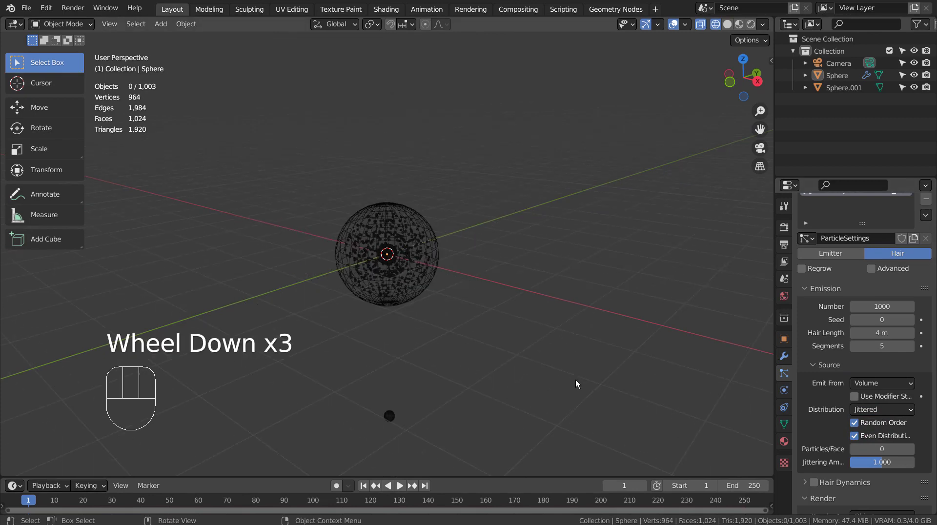
pyautogui.click(389, 416)
pyautogui.press('s')
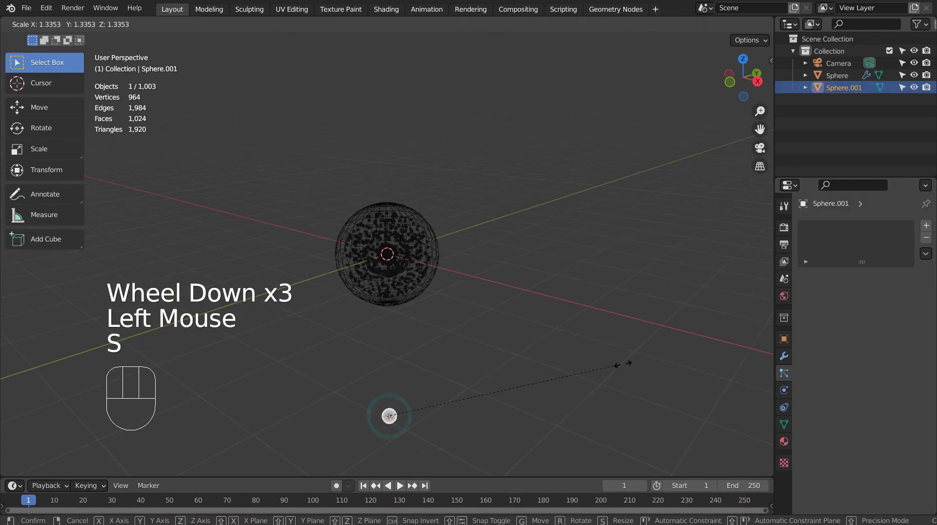
pyautogui.click(276, 191)
# Return to solid view and select the emitter Sphere to show its particle settings
pyautogui.hotkey('shift', 'z')
pyautogui.scroll(4, 396, 197)
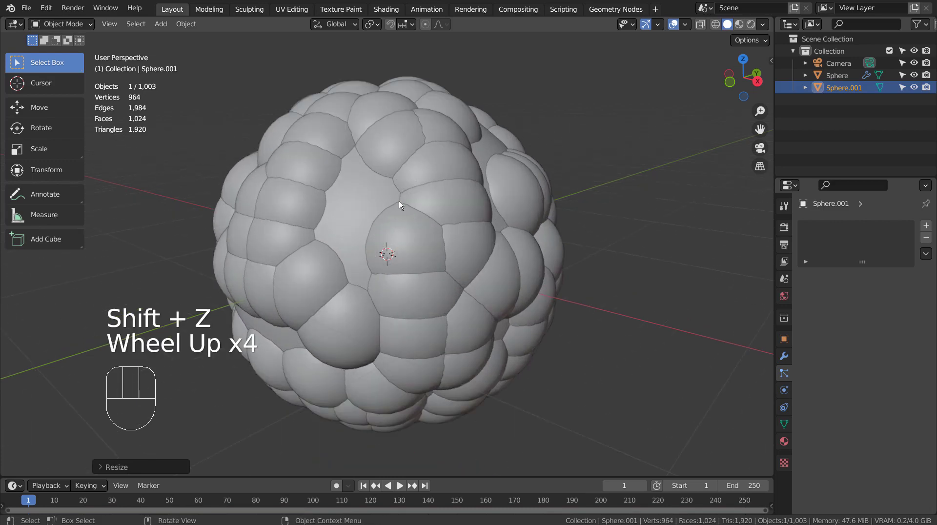
pyautogui.click(359, 174)
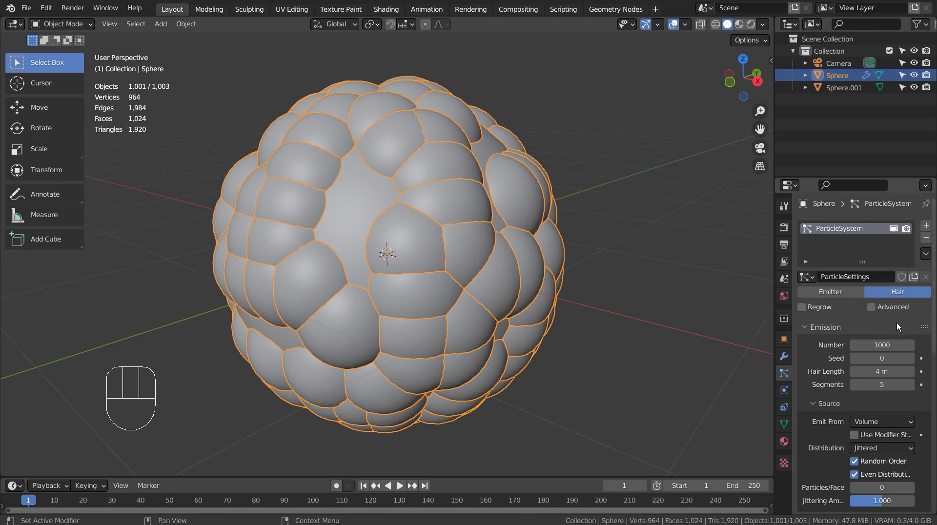
pyautogui.scroll(-3, 898, 323)
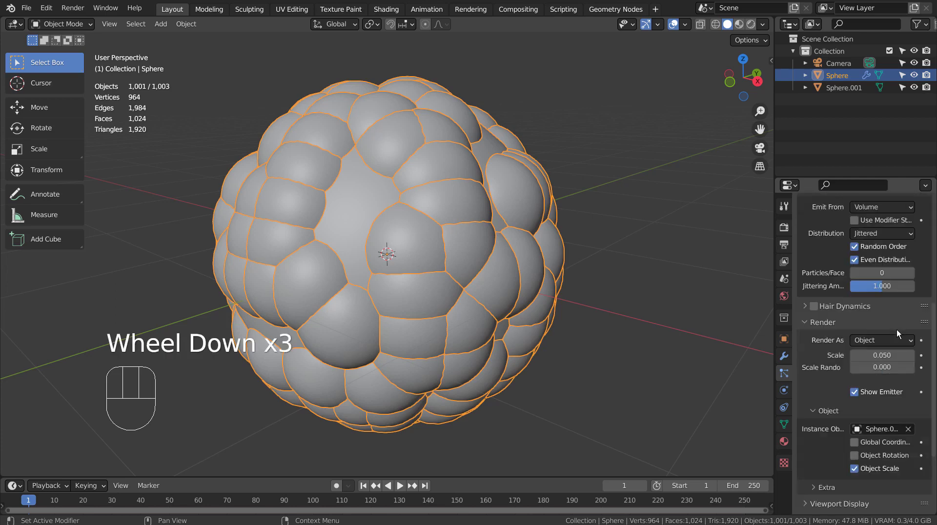
pyautogui.scroll(5, 879, 293)
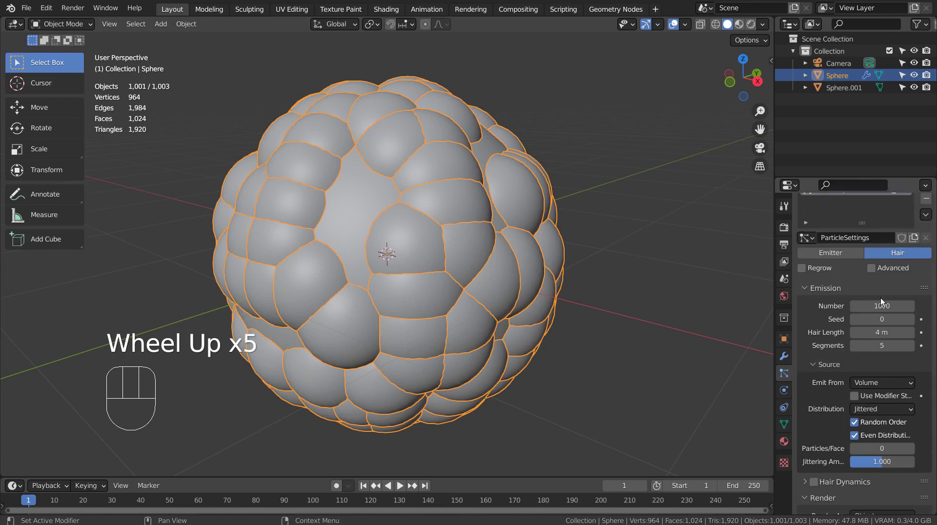
# Set the particle emission Number to 500
pyautogui.doubleClick(880, 306)
pyautogui.write('500')
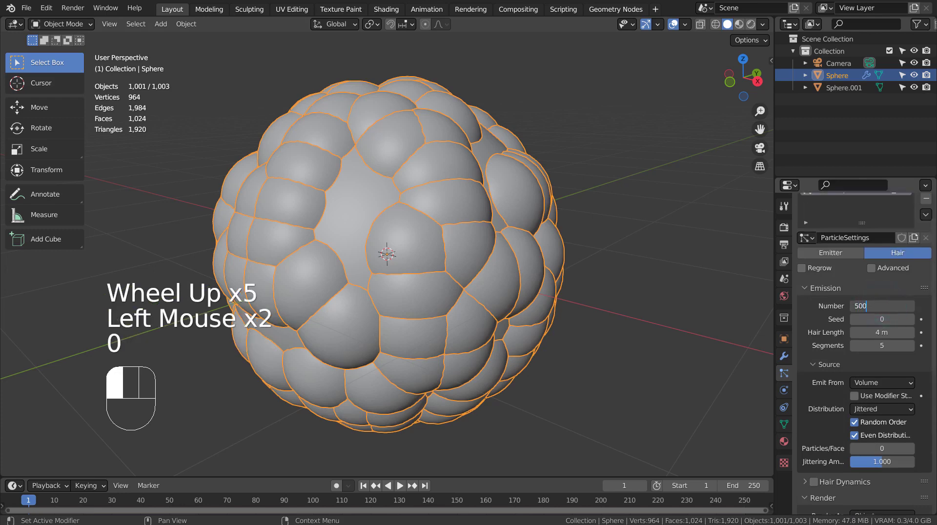
pyautogui.scroll(-2, 519, 371)
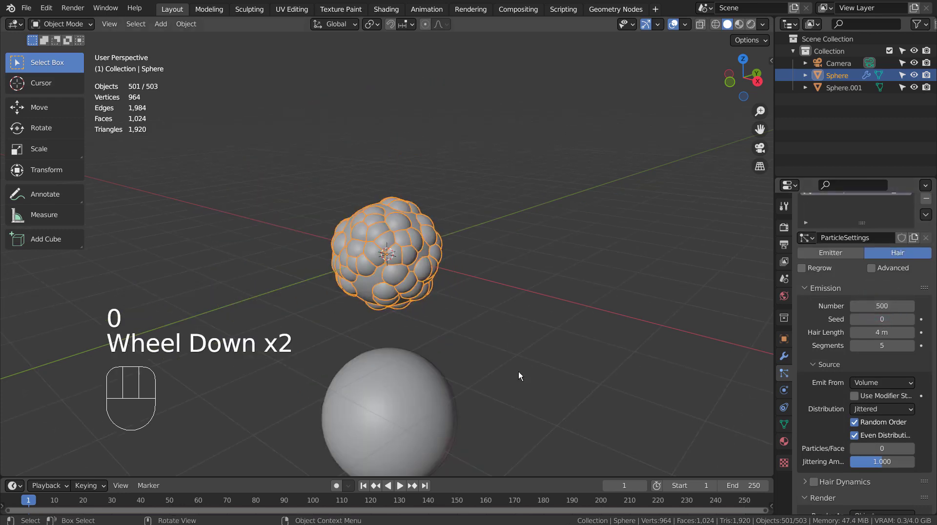
# Shrink Sphere.001, check the fit inside the emitter in wireframe, then reselect Sphere.001
pyautogui.click(437, 377)
pyautogui.press('s')
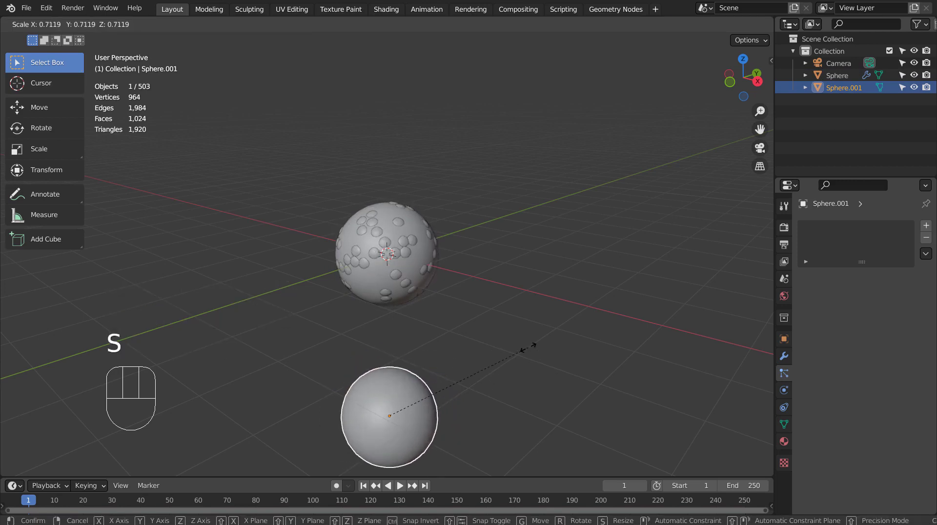
pyautogui.click(515, 349)
pyautogui.hotkey('shift', 'z')
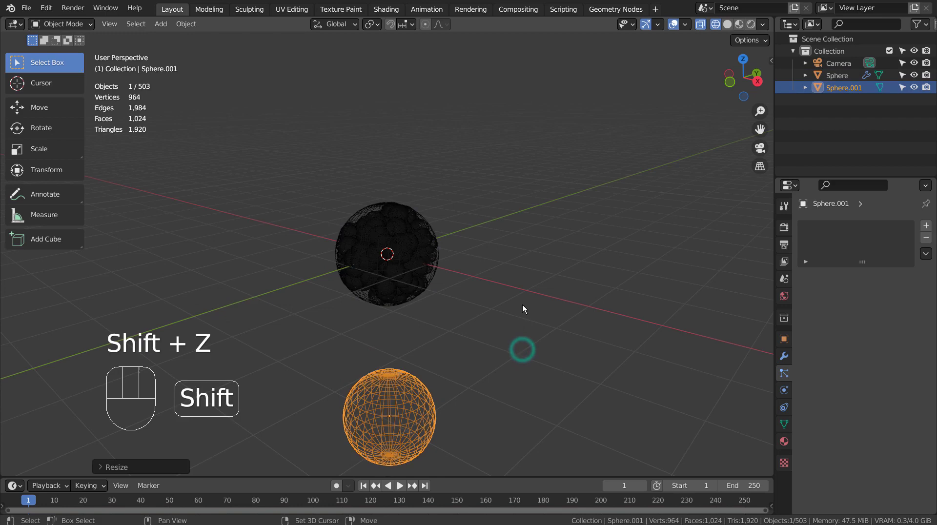
pyautogui.scroll(2, 478, 251)
pyautogui.click(478, 252)
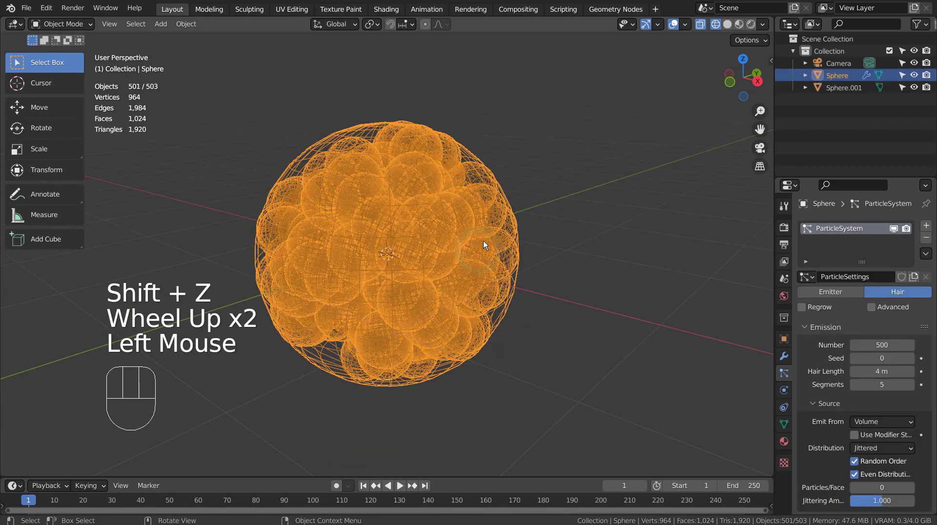
pyautogui.hotkey('shift', 'z')
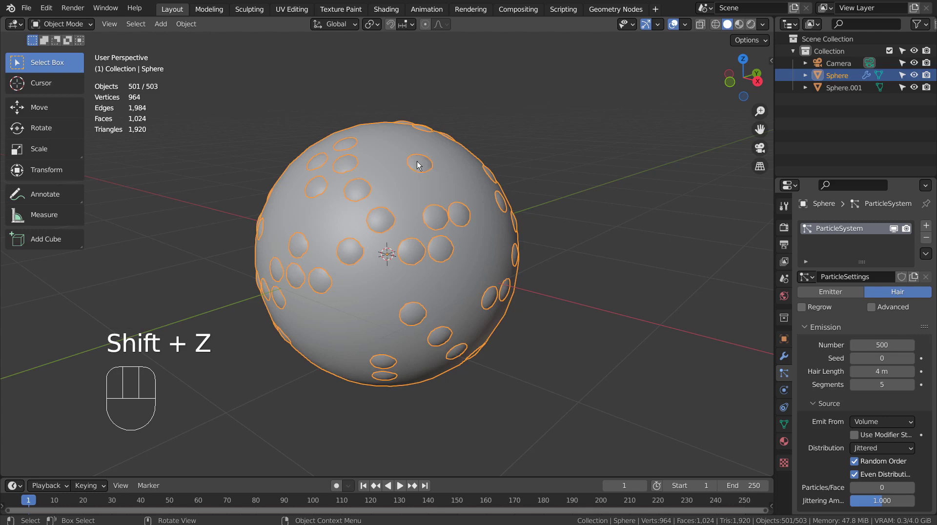
pyautogui.scroll(-2, 483, 250)
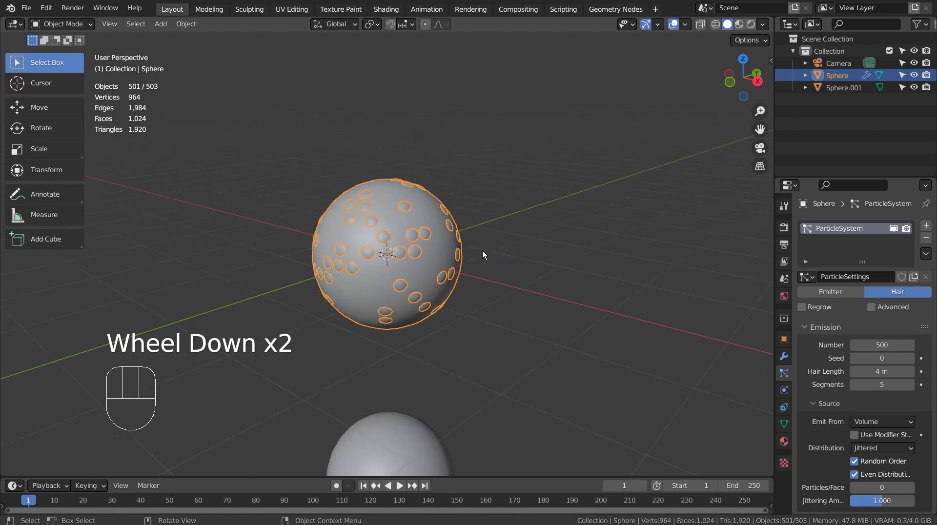
pyautogui.click(414, 465)
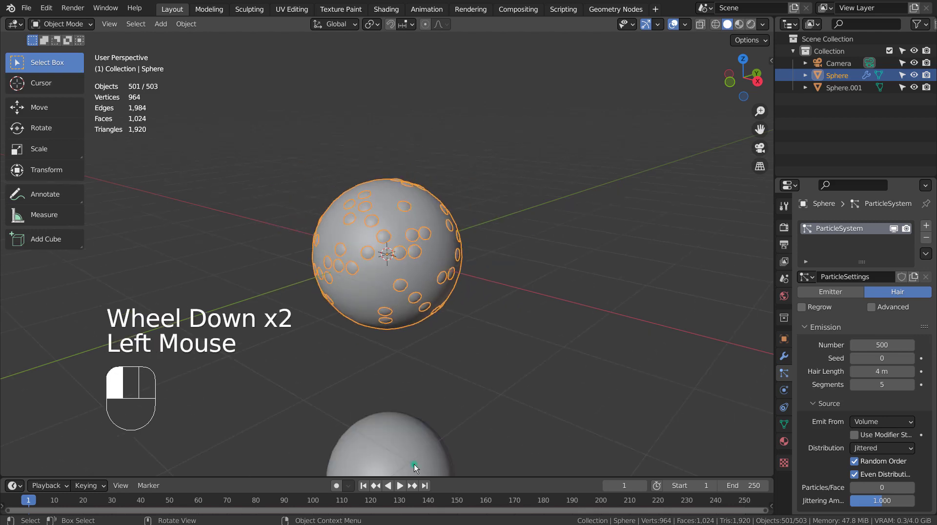
# Create a new material on Sphere.001 with an Emission surface shader
pyautogui.click(785, 443)
pyautogui.click(872, 285)
pyautogui.click(872, 284)
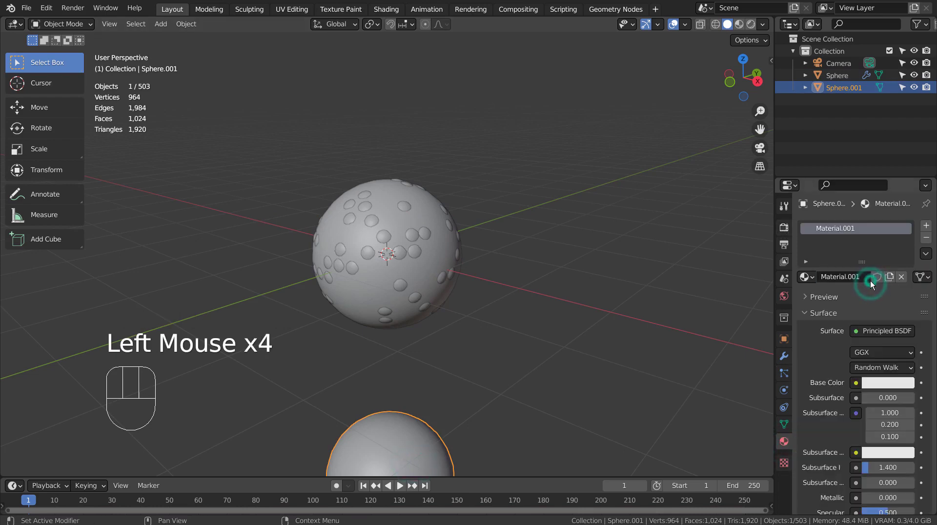
pyautogui.click(879, 332)
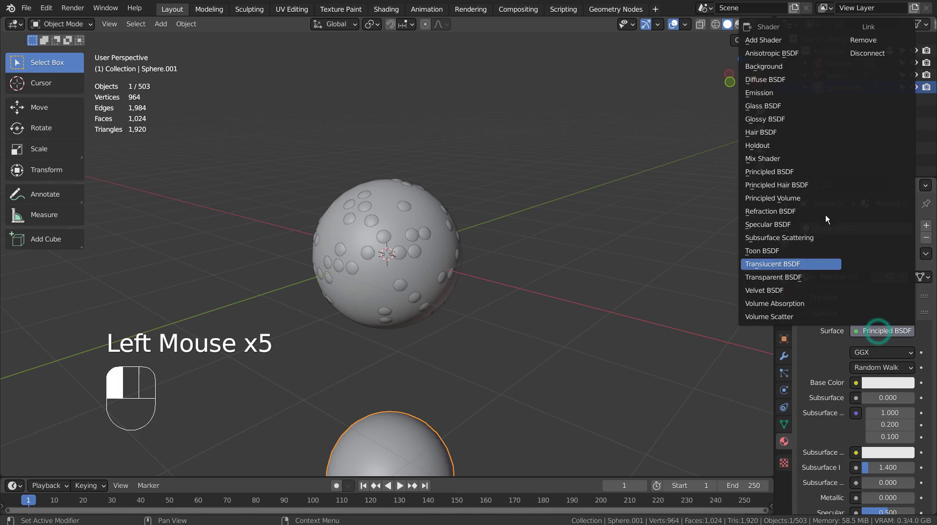
pyautogui.click(810, 94)
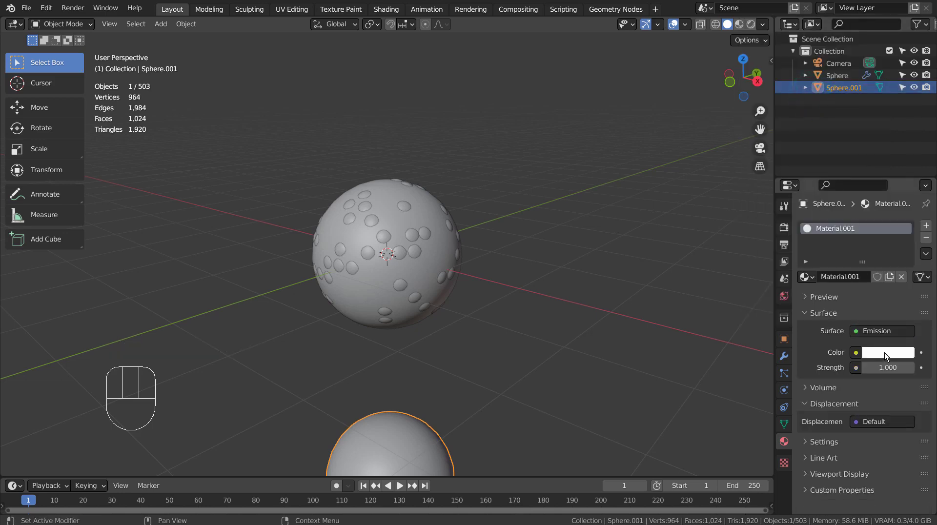
# Set the emission strength to 15 and the colour to yellow
pyautogui.doubleClick(885, 368)
pyautogui.write('15')
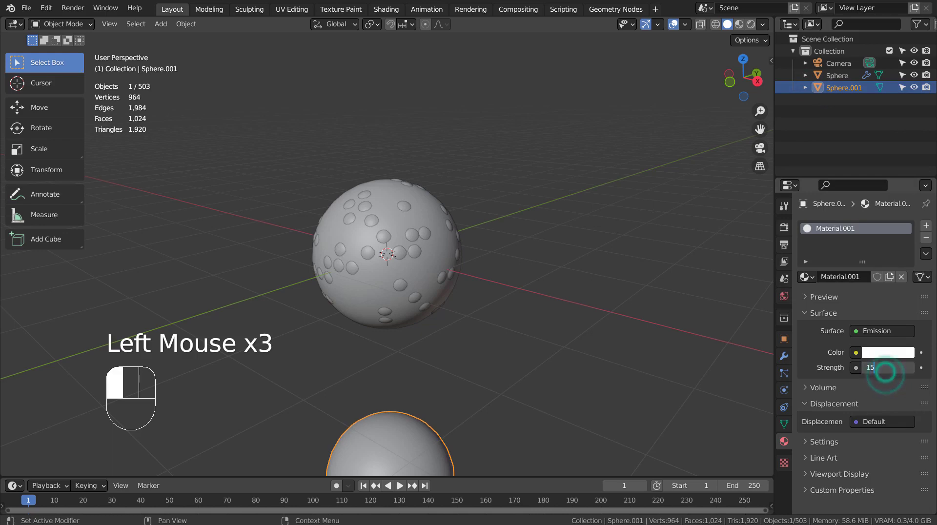
pyautogui.click(888, 353)
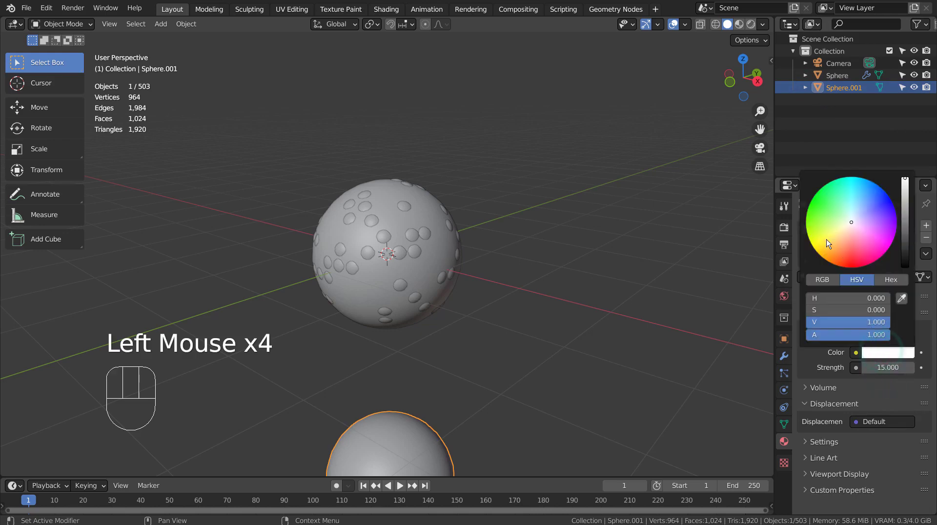
pyautogui.click(824, 242)
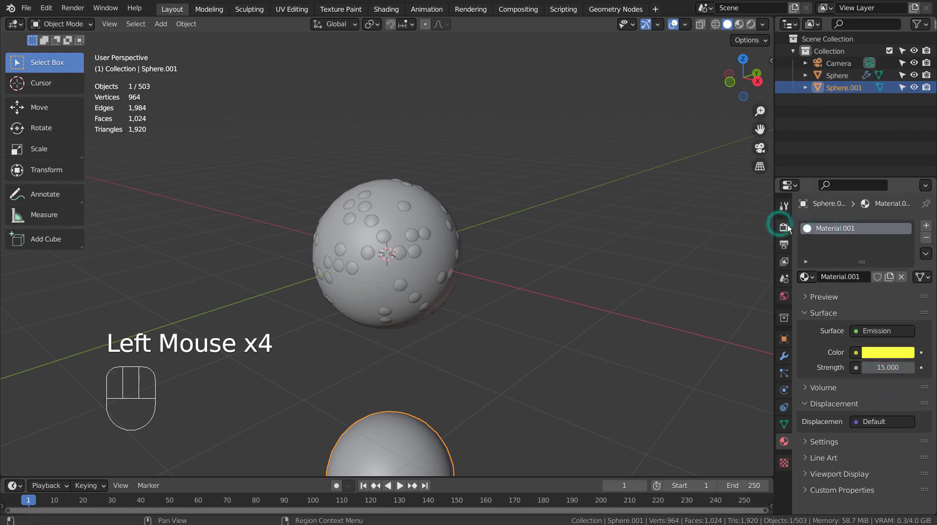
# Switch the render engine to Eevee and preview in rendered shading
pyautogui.click(784, 227)
pyautogui.click(886, 227)
pyautogui.click(885, 239)
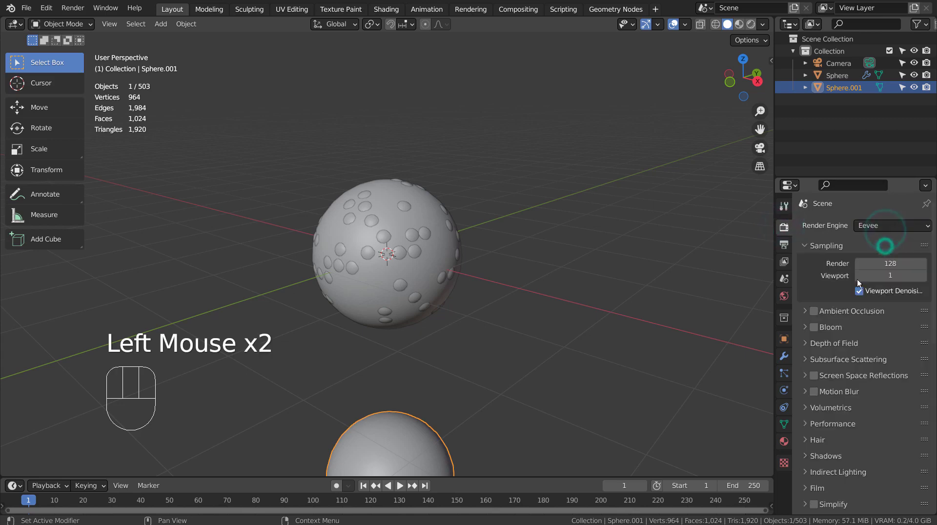
pyautogui.click(752, 24)
# Orbit around the glowing sphere and select the emitter Sphere
pyautogui.click(693, 211)
pyautogui.scroll(3, 692, 235)
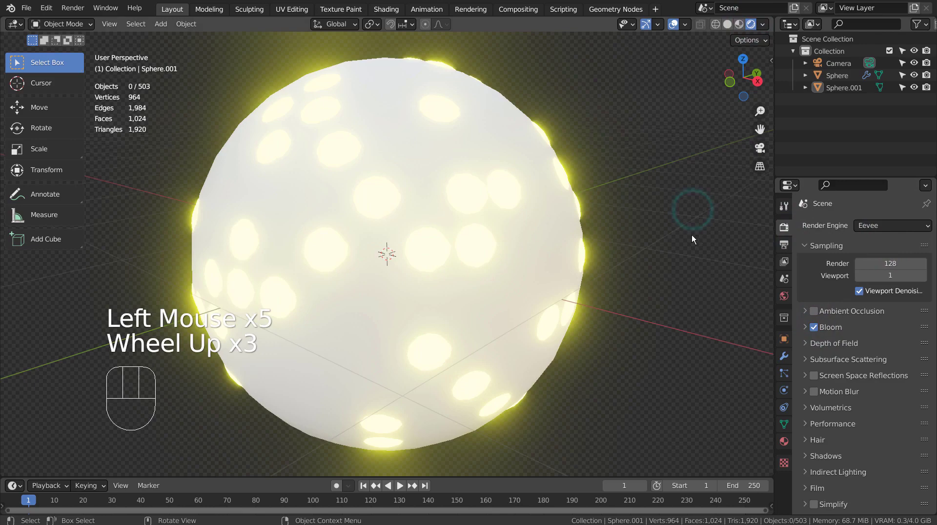
pyautogui.moveTo(691, 235); pyautogui.dragTo(637, 233, button='middle')
pyautogui.moveTo(481, 210); pyautogui.dragTo(508, 203, button='middle')
pyautogui.click(505, 191)
# Hide the original Sphere.001 and reselect the emitter Sphere
pyautogui.scroll(-4, 504, 189)
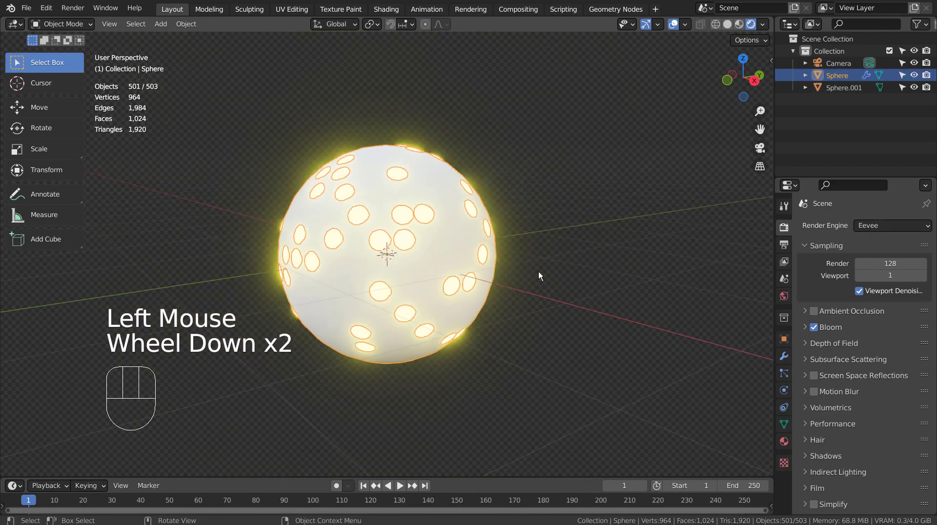
pyautogui.click(380, 423)
pyautogui.press('h')
pyautogui.scroll(2, 415, 292)
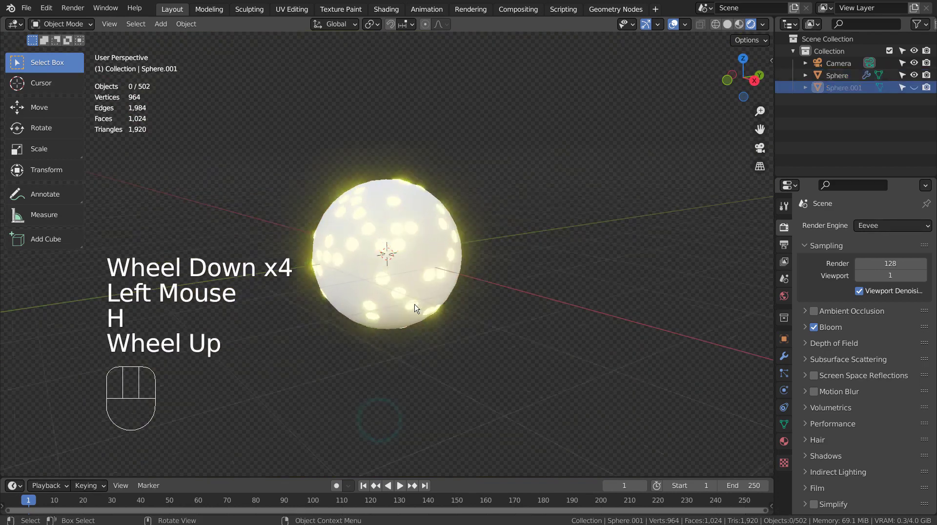
pyautogui.click(427, 197)
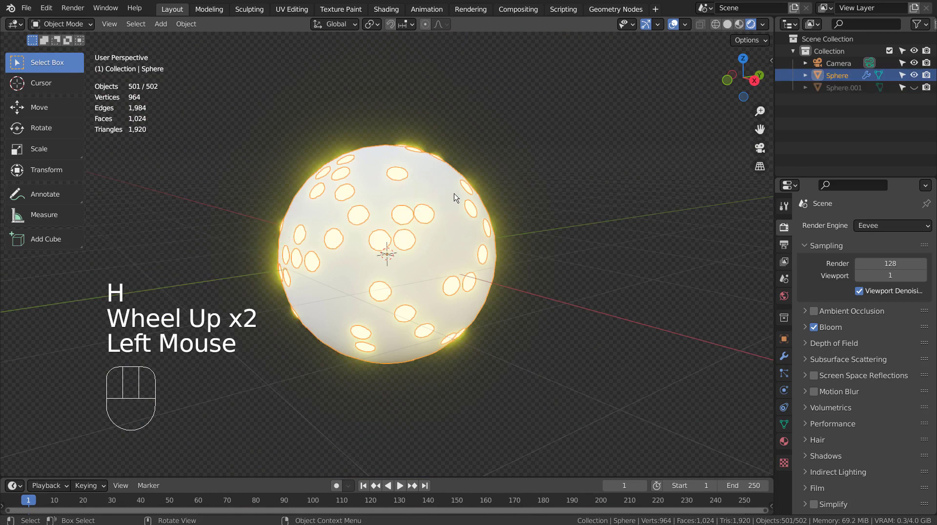
# Add a UV sphere scaled about 1.17×, subdivided with Ctrl+3, and shaded smooth
pyautogui.hotkey('shift', 'a')
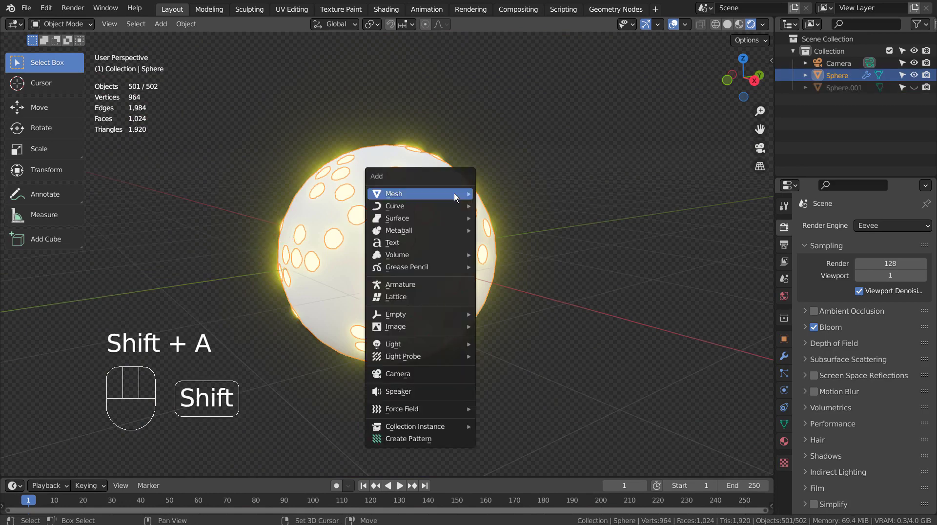
pyautogui.moveTo(454, 197)
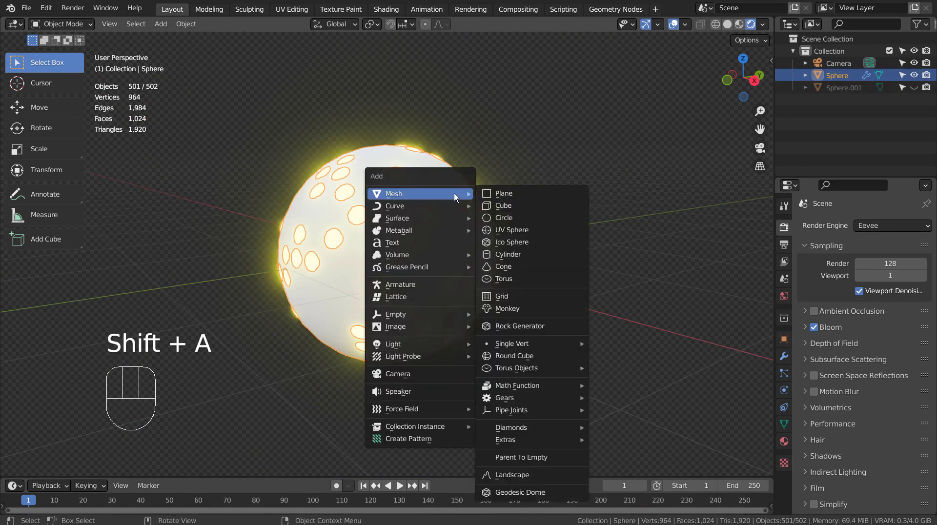
pyautogui.click(490, 228)
pyautogui.press('s')
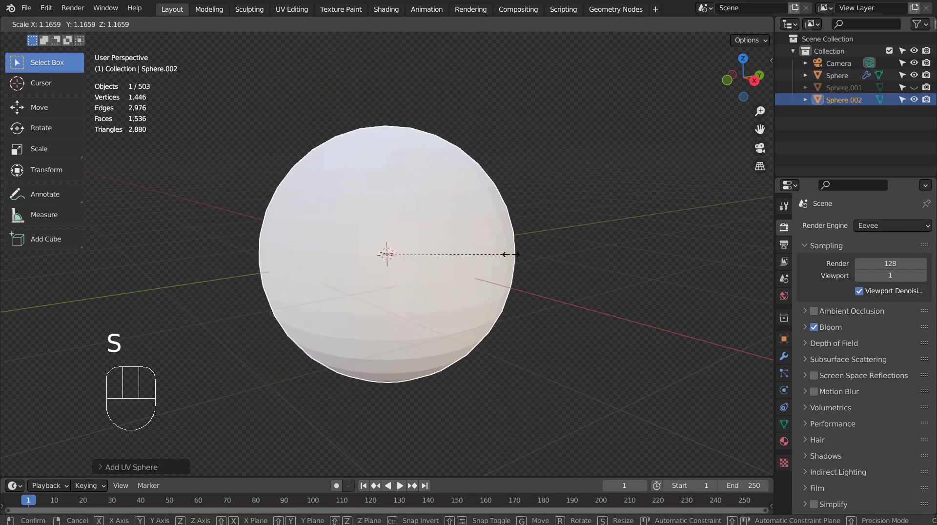
pyautogui.click(499, 253)
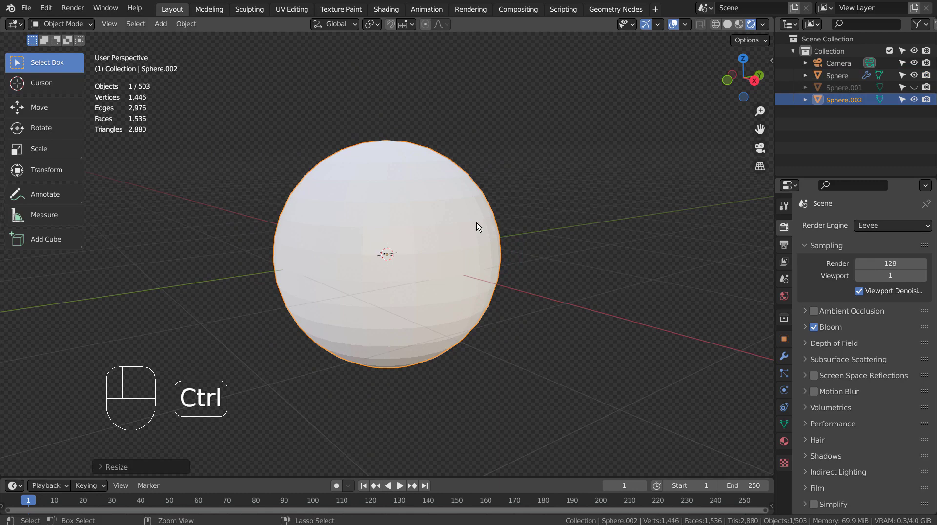
pyautogui.hotkey('ctrl', '3')
pyautogui.rightClick(470, 194)
pyautogui.click(469, 194)
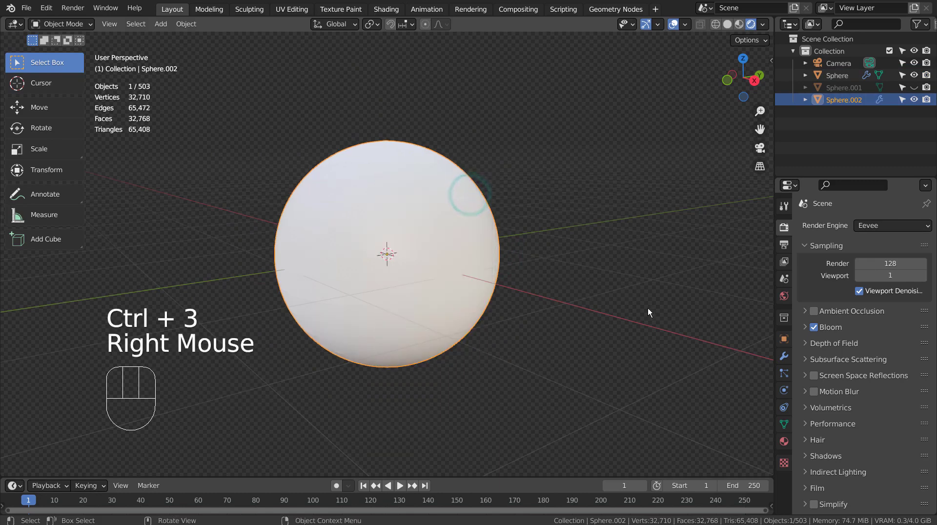
# Give Sphere.002 a new material with Transmission 1 and Roughness 0
pyautogui.click(784, 441)
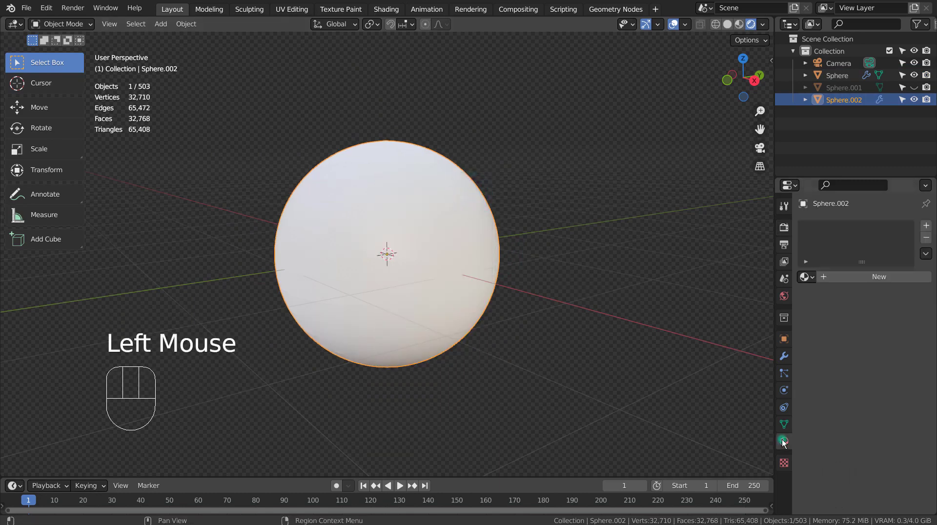
pyautogui.click(840, 282)
pyautogui.scroll(-5, 865, 349)
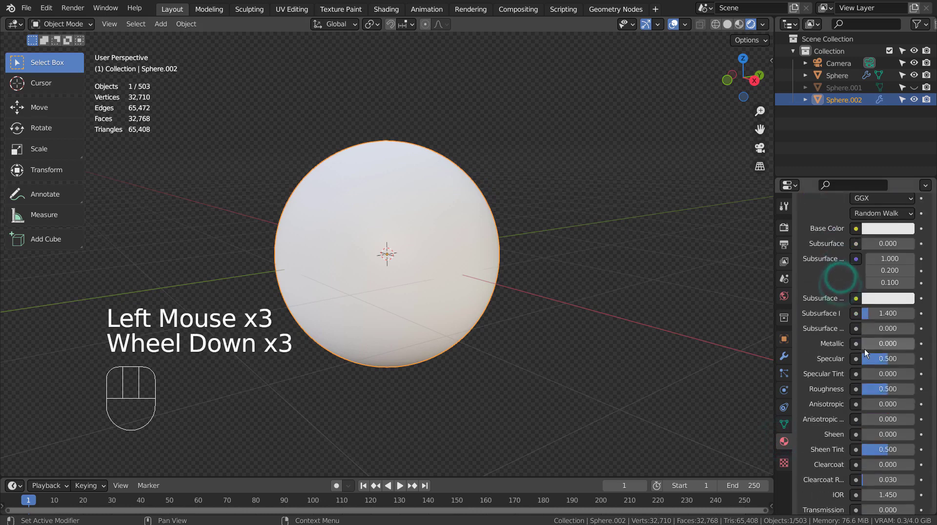
pyautogui.click(871, 372)
pyautogui.moveTo(872, 372); pyautogui.dragTo(877, 373)
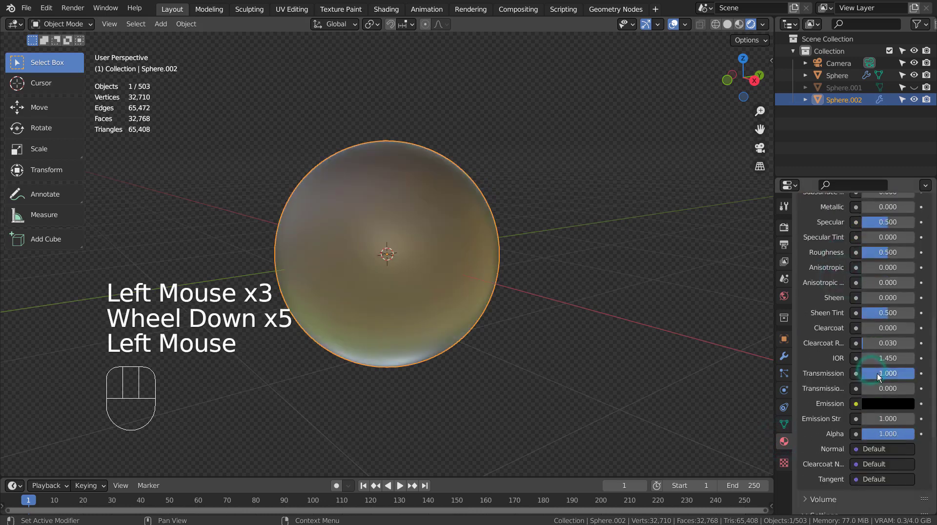
pyautogui.moveTo(875, 255); pyautogui.dragTo(884, 251)
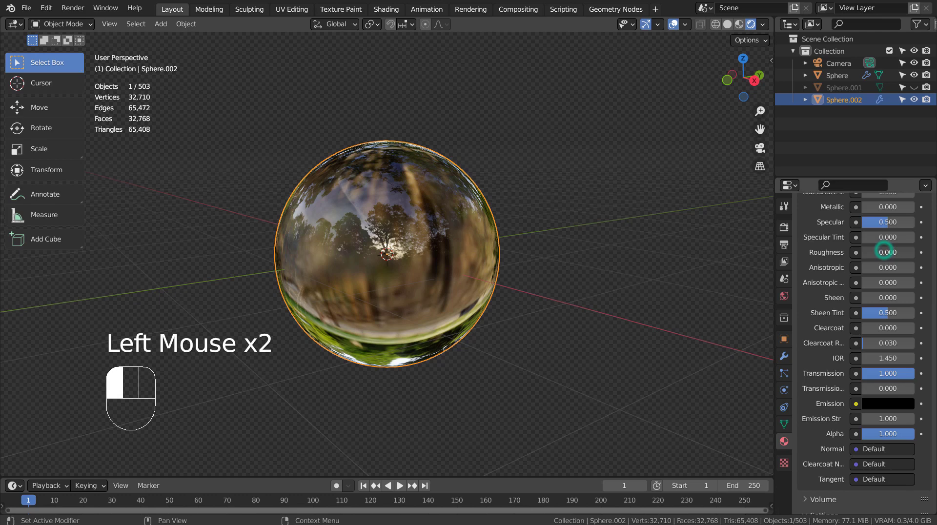
# Set the material's Blend Mode to Alpha Blend and enable Backface Culling
pyautogui.scroll(-5, 897, 358)
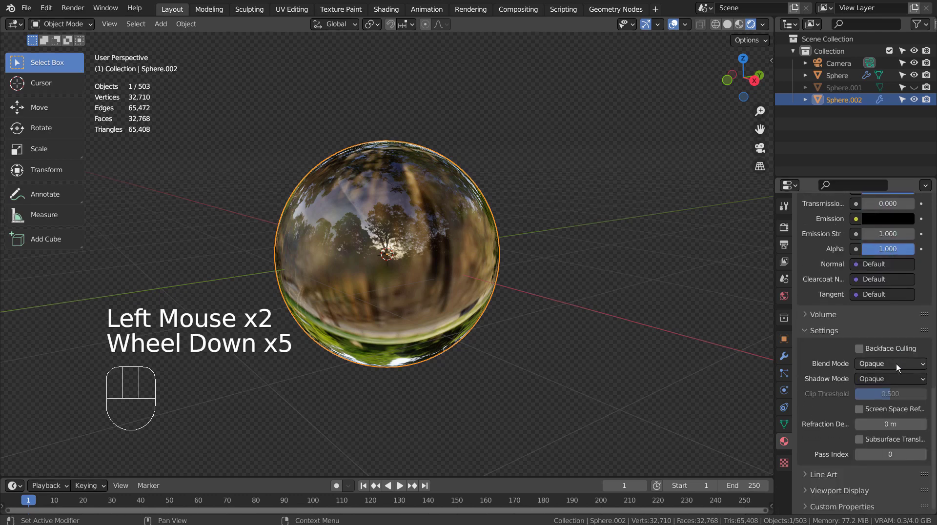
pyautogui.click(897, 364)
pyautogui.click(879, 417)
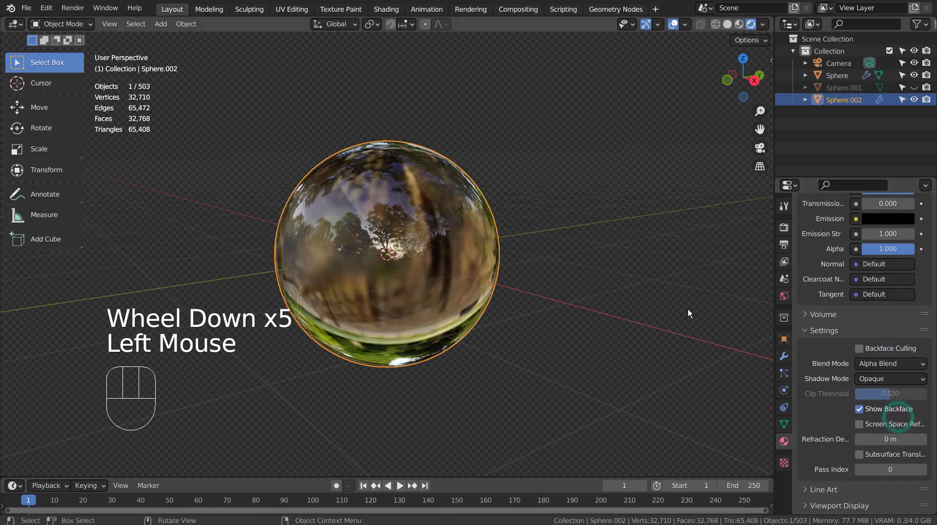
pyautogui.click(860, 349)
# Enable Screen Space Reflections with Refraction in the render settings
pyautogui.click(785, 227)
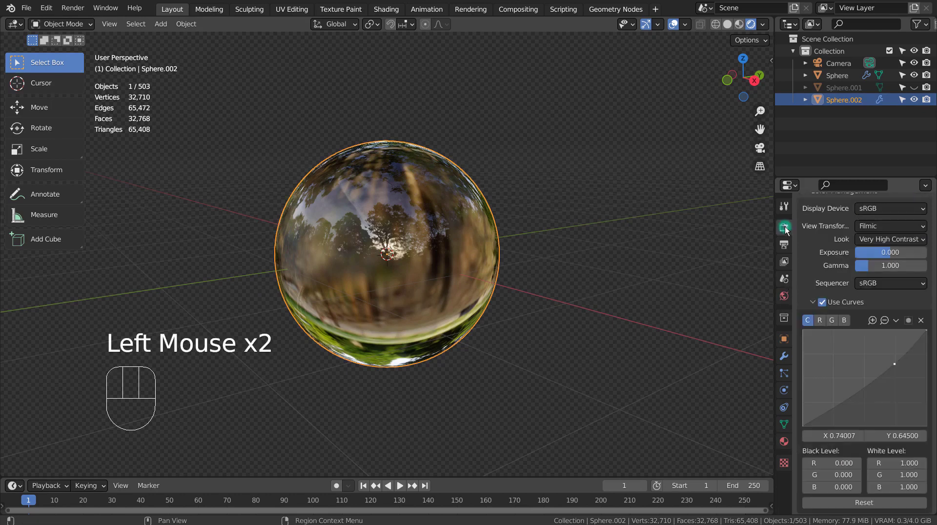
pyautogui.scroll(10, 816, 285)
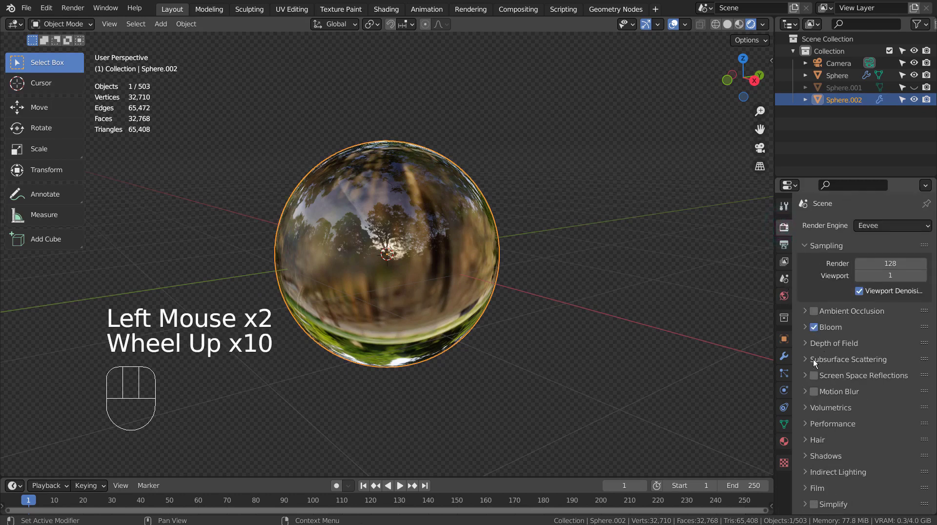
pyautogui.click(814, 376)
pyautogui.click(807, 375)
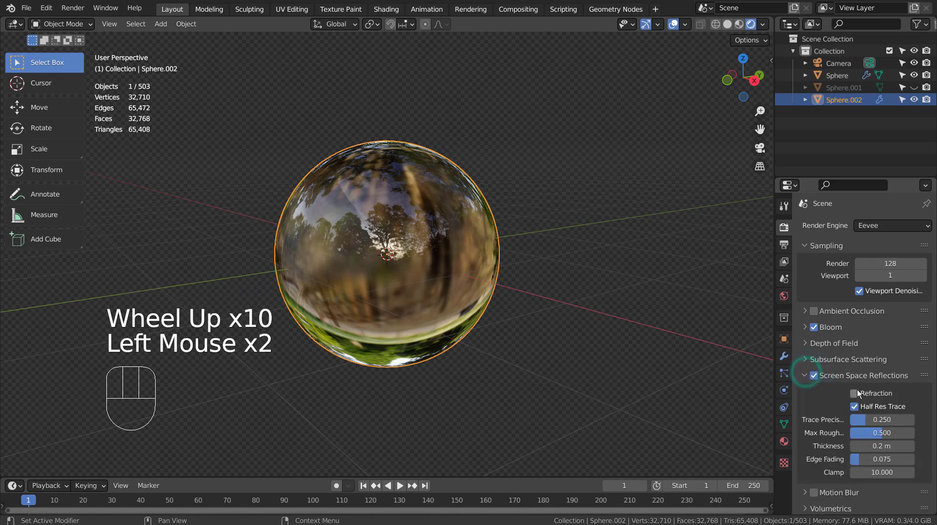
pyautogui.click(855, 393)
# Lower the glass material's Alpha to 0.394 so the glowing spheres show through
pyautogui.click(623, 247)
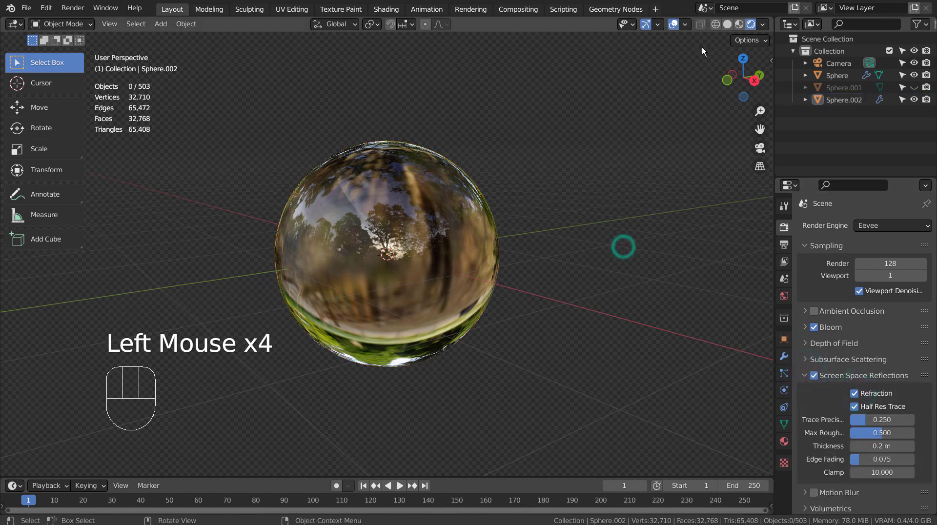
pyautogui.click(741, 24)
pyautogui.click(751, 24)
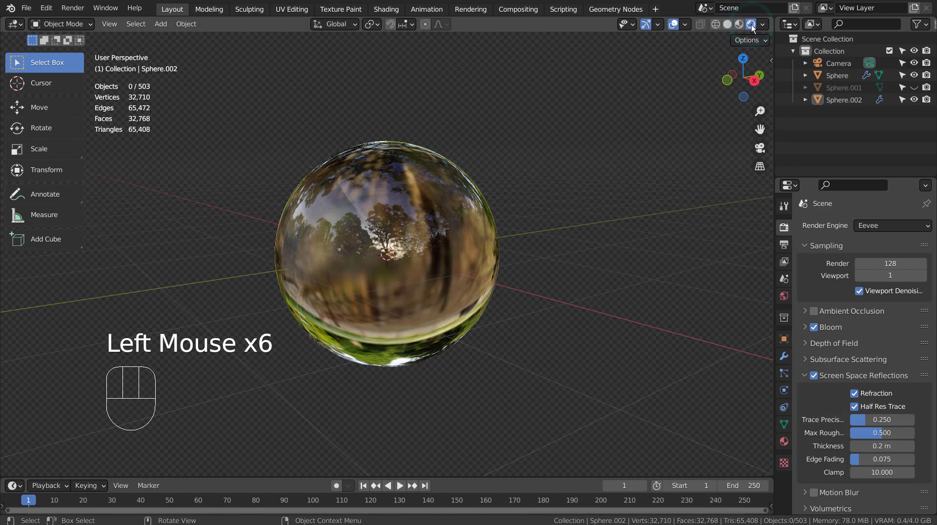
pyautogui.click(463, 257)
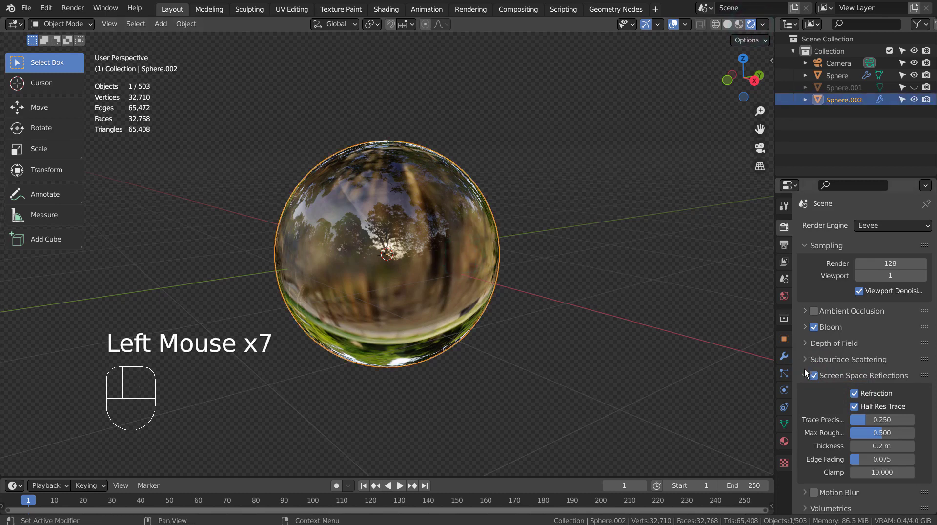
pyautogui.click(781, 440)
pyautogui.scroll(-5, 863, 408)
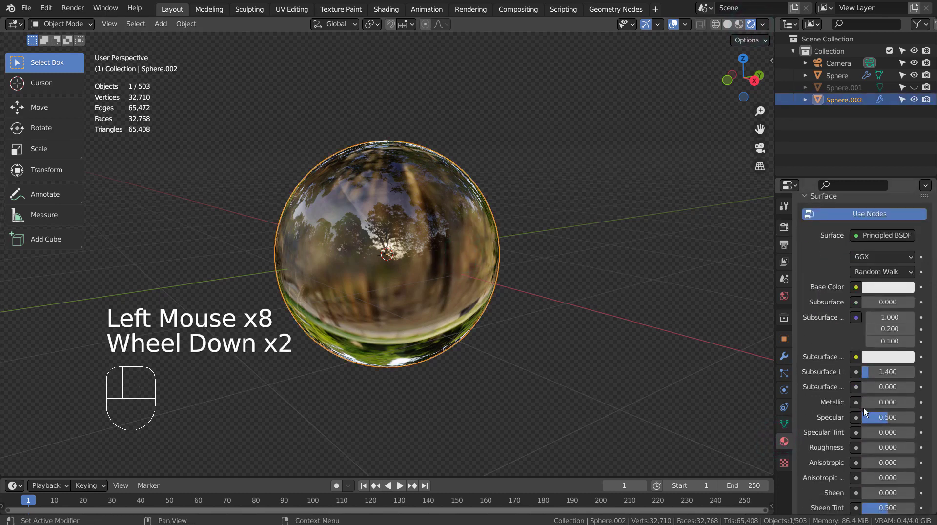
pyautogui.scroll(-2, 863, 408)
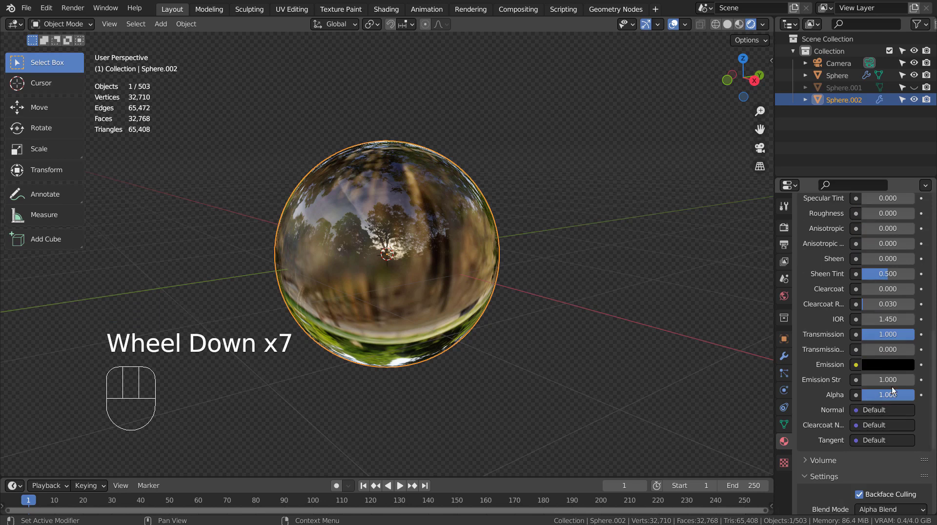
pyautogui.moveTo(899, 394)
pyautogui.mouseDown()
pyautogui.moveTo(867, 395)
pyautogui.moveTo(883, 395)
pyautogui.mouseUp()
pyautogui.click(884, 394)
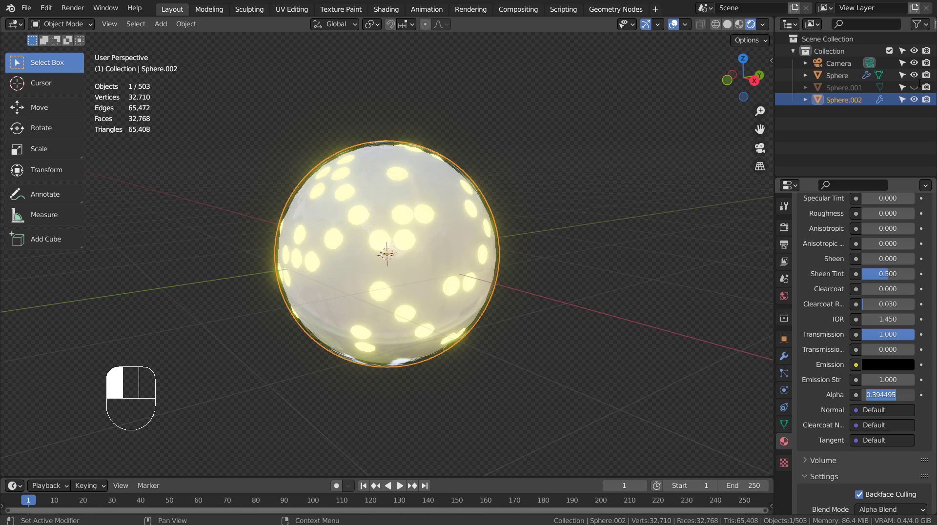
# Hide glass Sphere.002 and use Make Instances Real on the emitter Sphere's particles
pyautogui.click(914, 99)
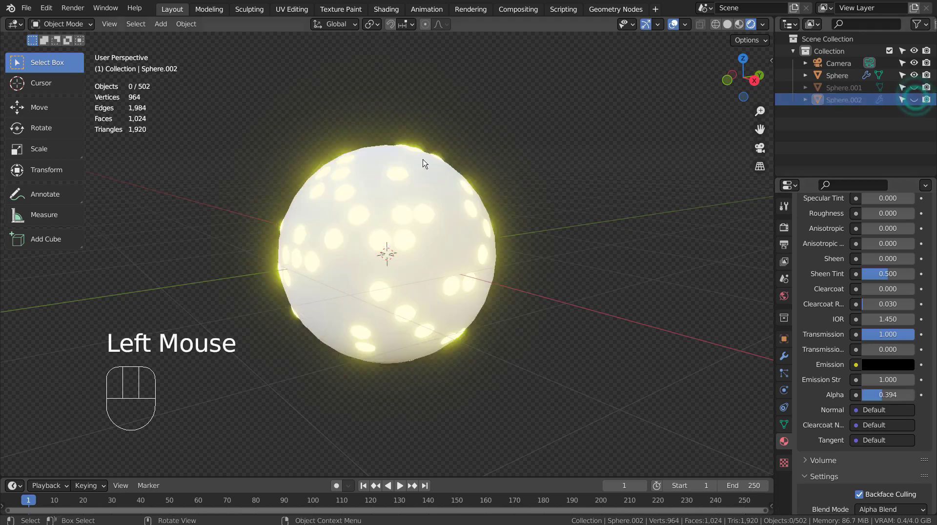
pyautogui.click(423, 177)
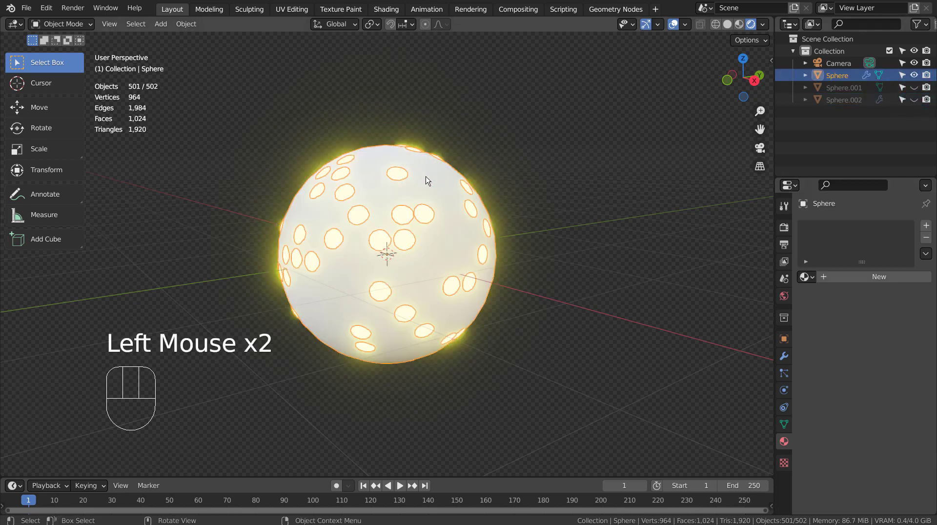
pyautogui.click(784, 356)
pyautogui.click(853, 280)
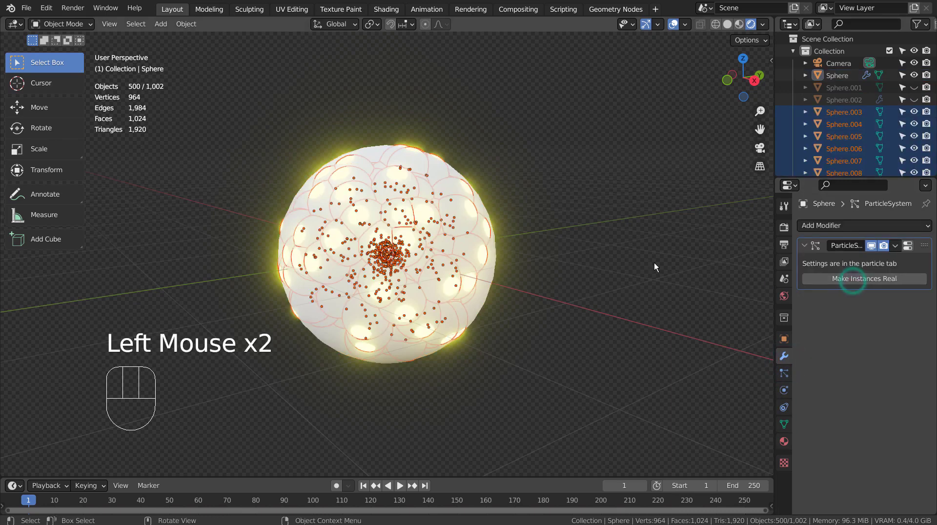
# Delete the original emitter Sphere
pyautogui.click(478, 199)
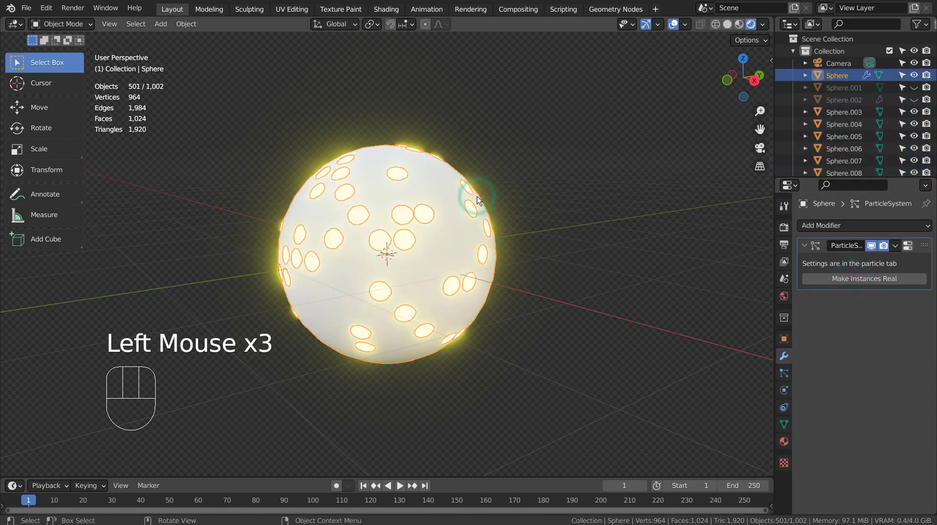
pyautogui.press('x')
pyautogui.click(475, 193)
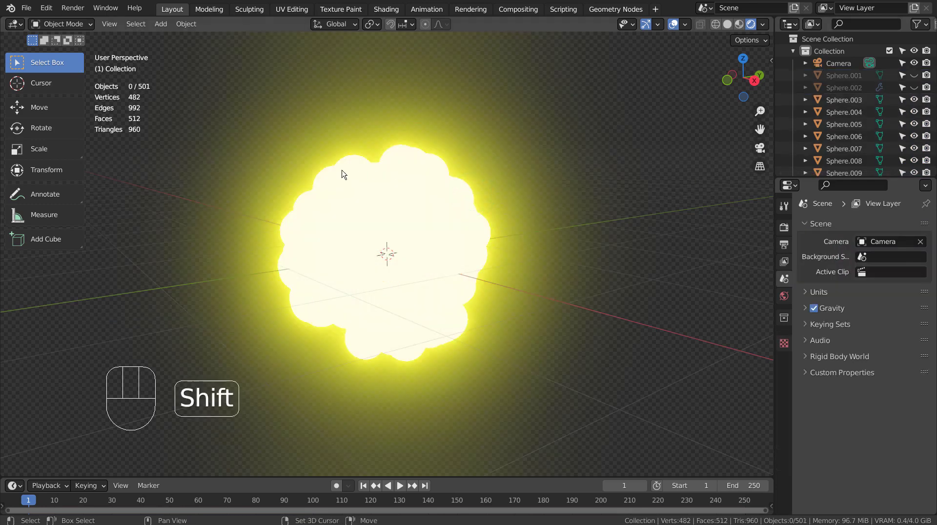
# In wireframe, box-select the glowing sphere cluster and move it into a new Collection 2
pyautogui.hotkey('shift', 'z')
pyautogui.press('b')
pyautogui.moveTo(258, 137); pyautogui.dragTo(533, 403)
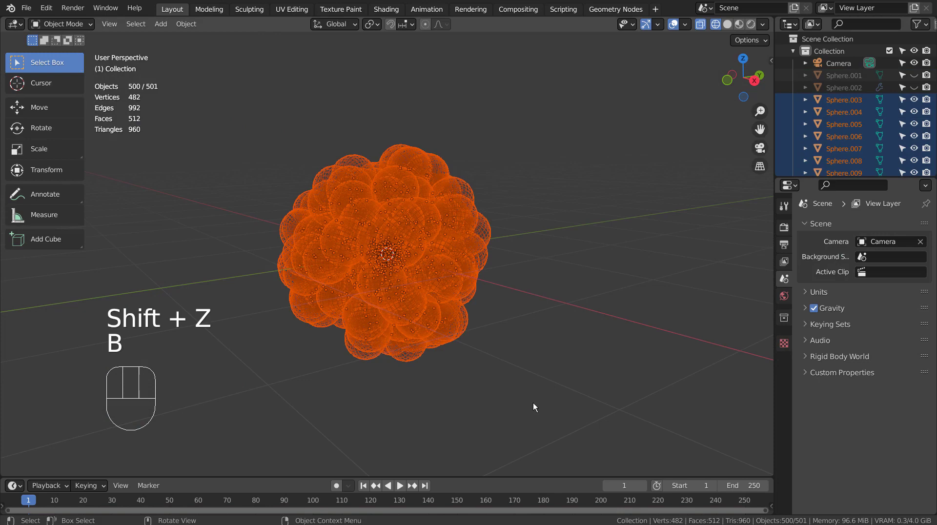
pyautogui.press('m')
pyautogui.click(533, 403)
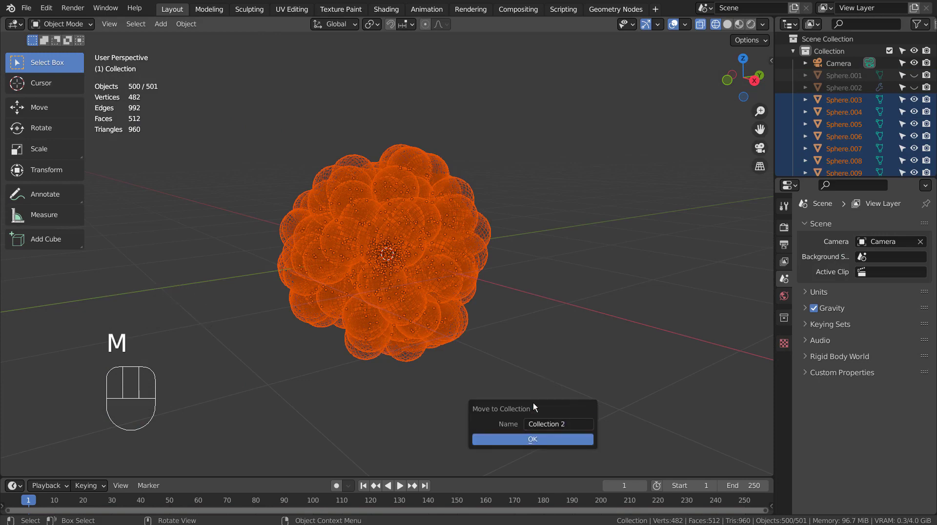
pyautogui.click(532, 441)
# Collapse Collection 2 in the outliner and make glass Sphere.002 visible again
pyautogui.click(793, 100)
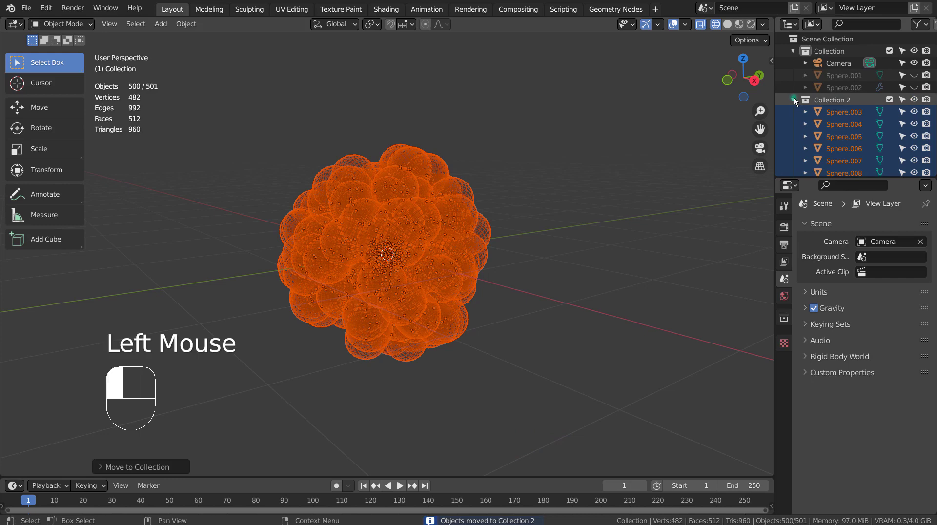
pyautogui.click(914, 76)
pyautogui.click(914, 76)
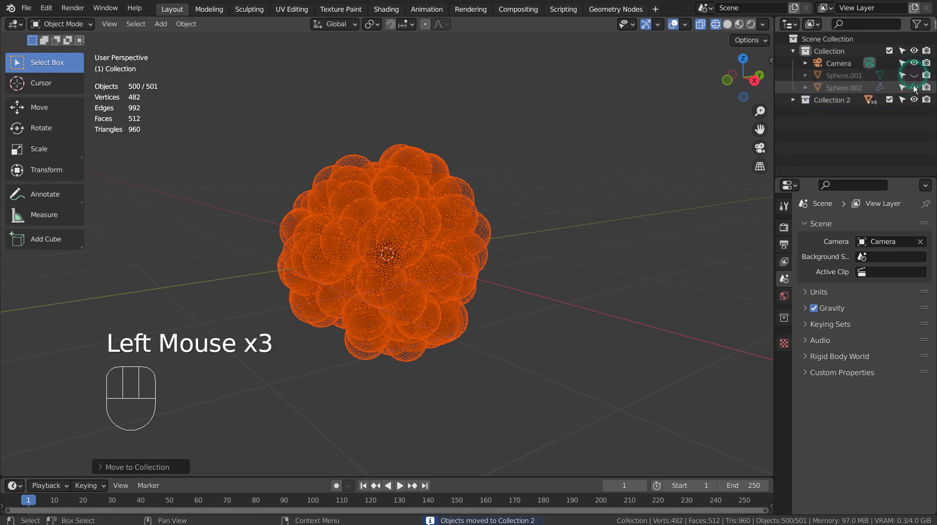
pyautogui.click(915, 88)
# Back in rendered shading, scale glass Sphere.002 slightly larger around the cluster
pyautogui.hotkey('shift', 'z')
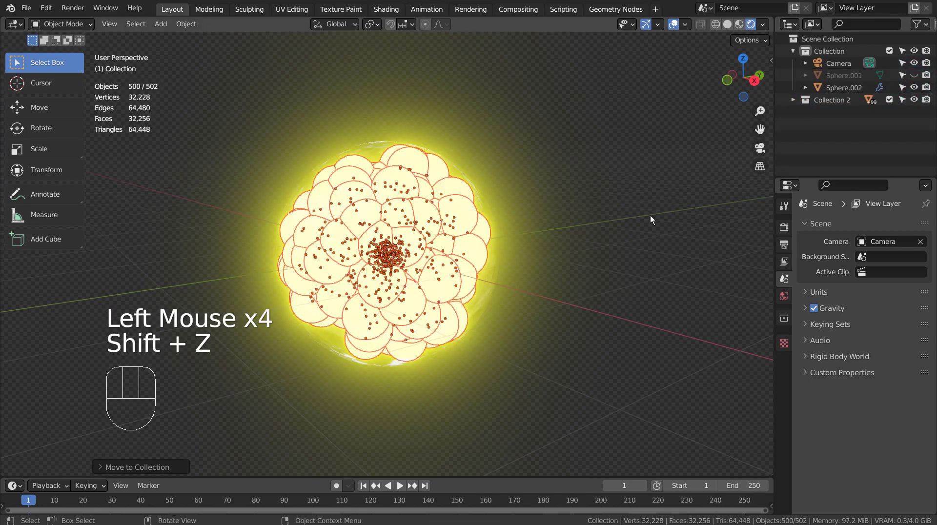
pyautogui.click(650, 215)
pyautogui.click(373, 153)
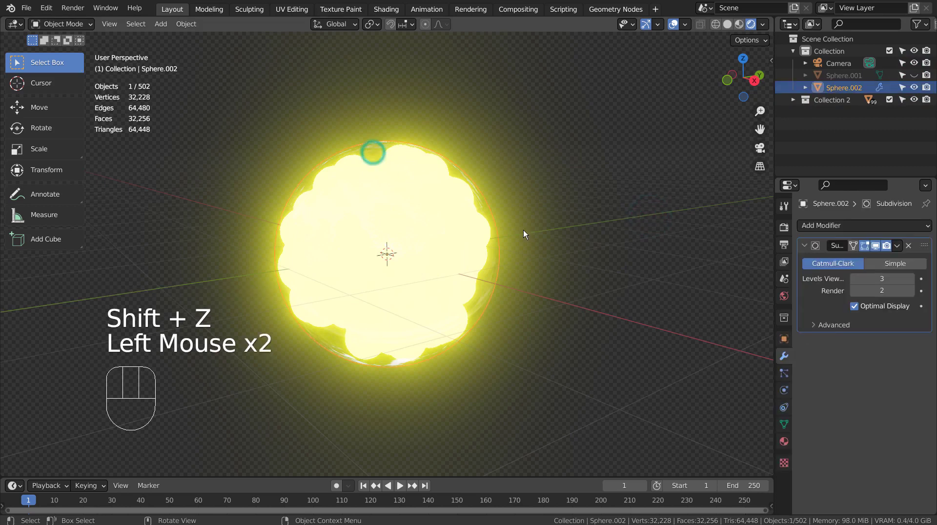
pyautogui.press('s')
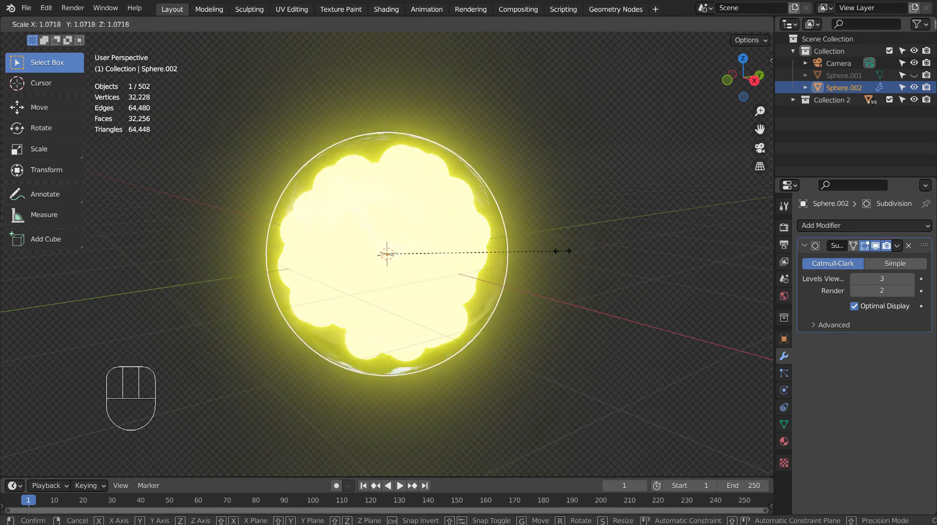
pyautogui.click(557, 250)
# Set the glowing spheres' Material.001 emission strength to 10, then deselect and orbit the view
pyautogui.click(469, 210)
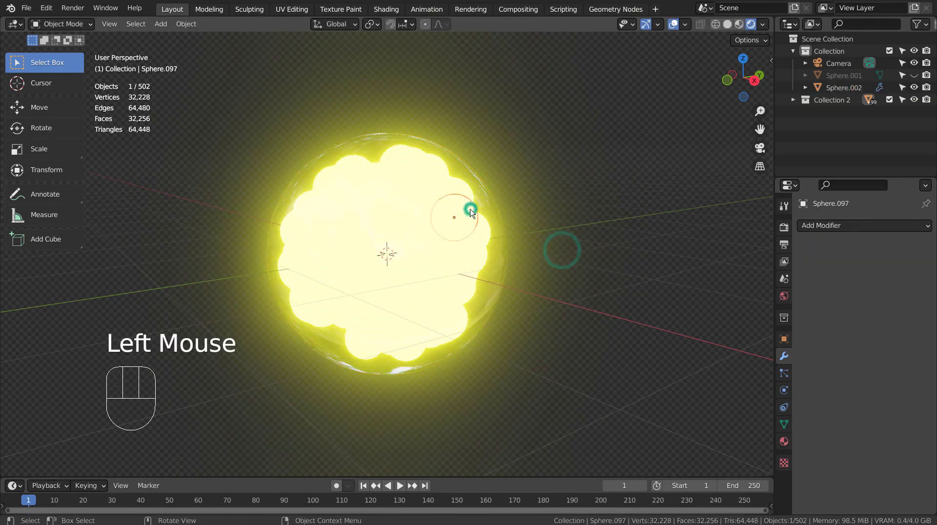
pyautogui.click(784, 441)
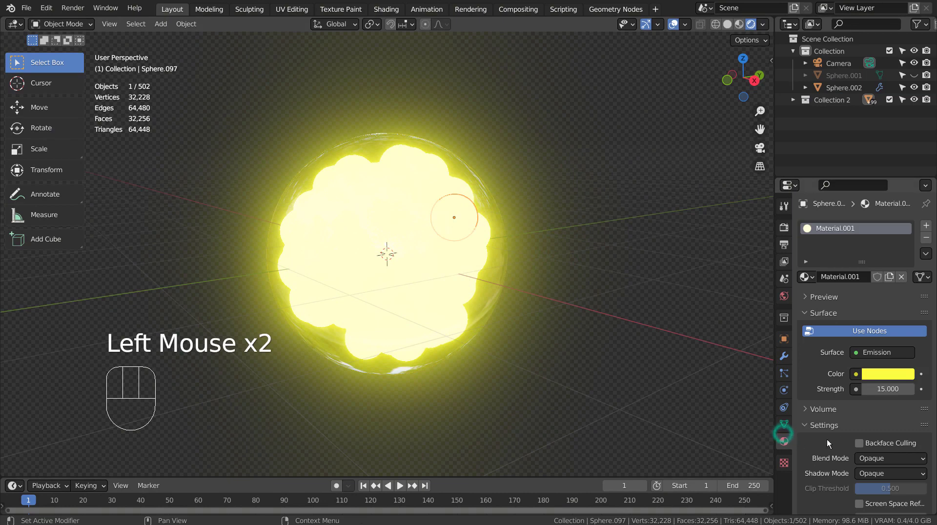
pyautogui.click(881, 389)
pyautogui.click(882, 389)
pyautogui.press('BackSpace')
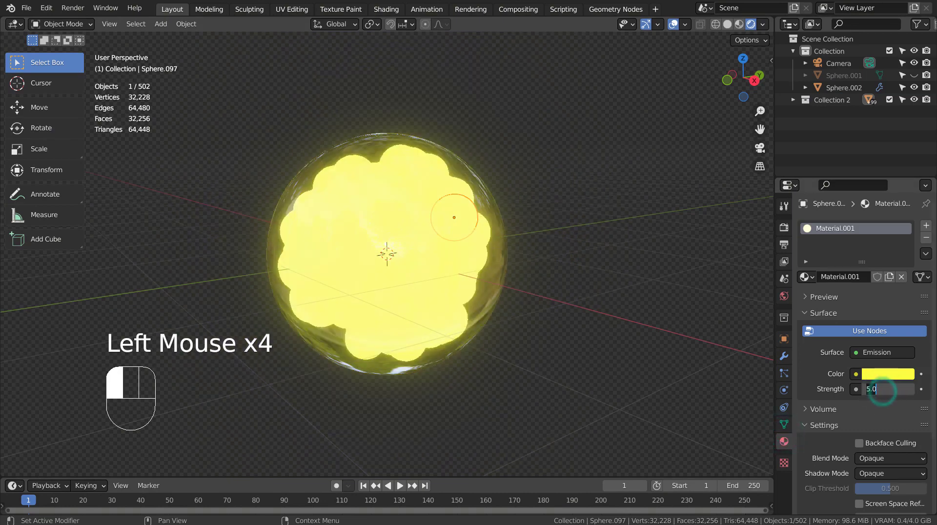
pyautogui.write('10')
pyautogui.press('Return')
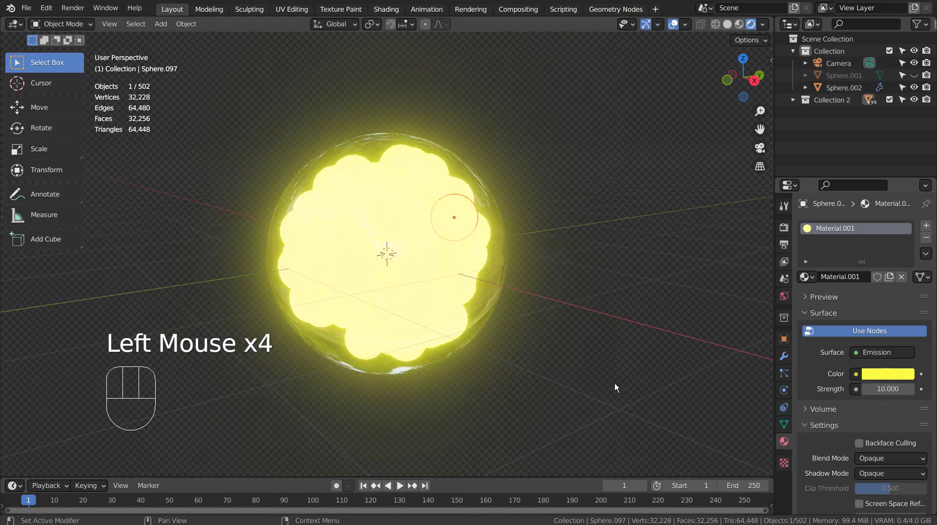
pyautogui.click(509, 376)
pyautogui.moveTo(402, 345); pyautogui.dragTo(492, 249, button='middle')
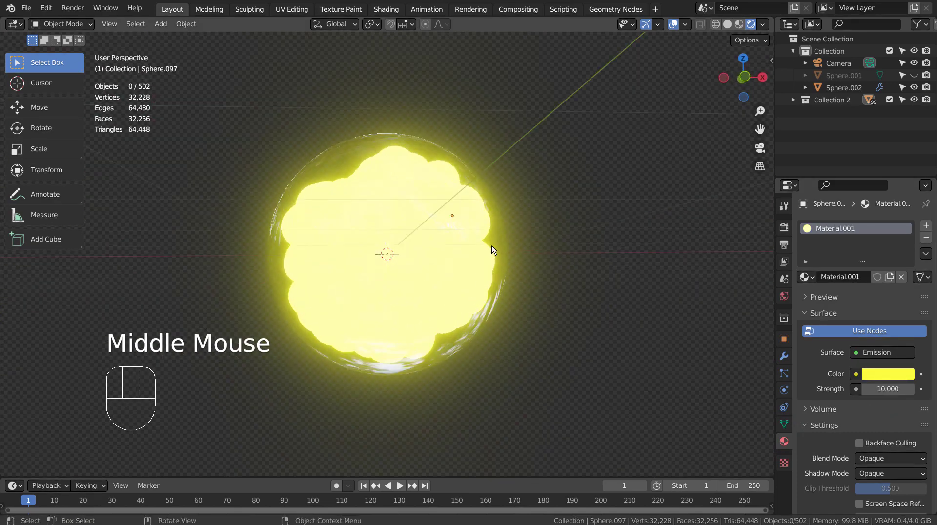
# Delete the outer glass sphere Sphere.002
pyautogui.click(496, 239)
pyautogui.press('x')
pyautogui.click(496, 238)
pyautogui.click(439, 236)
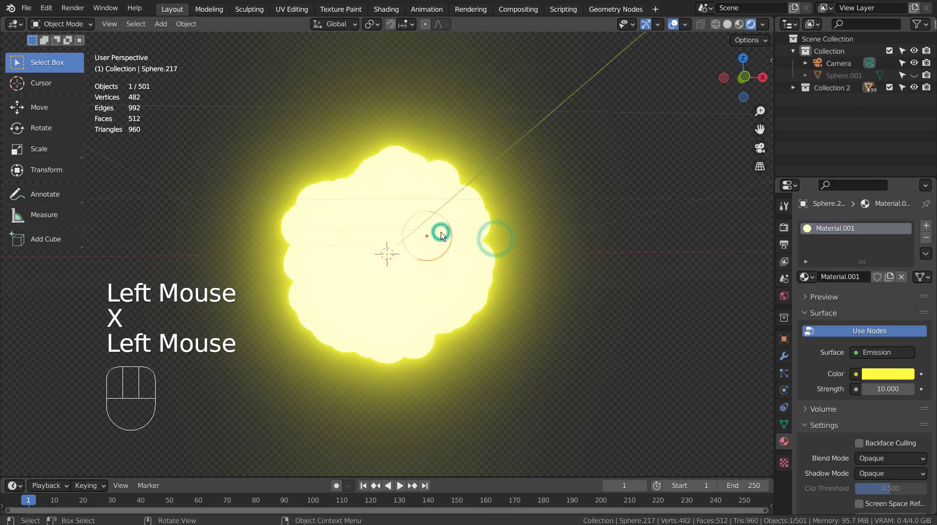
pyautogui.click(529, 208)
# Delete all Collection 2 spheres and the collection itself, then unhide Sphere.001
pyautogui.rightClick(835, 88)
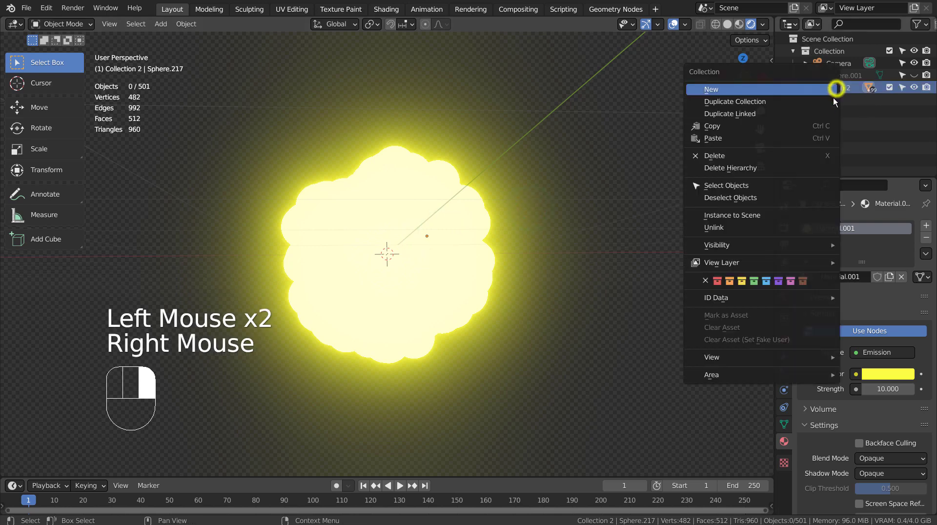
pyautogui.click(812, 181)
pyautogui.press('x')
pyautogui.click(460, 246)
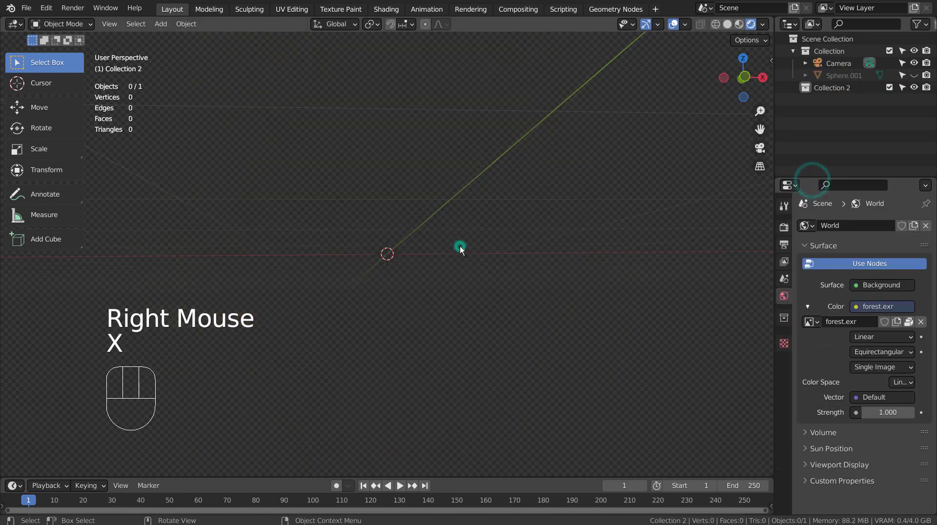
pyautogui.click(834, 89)
pyautogui.press('x')
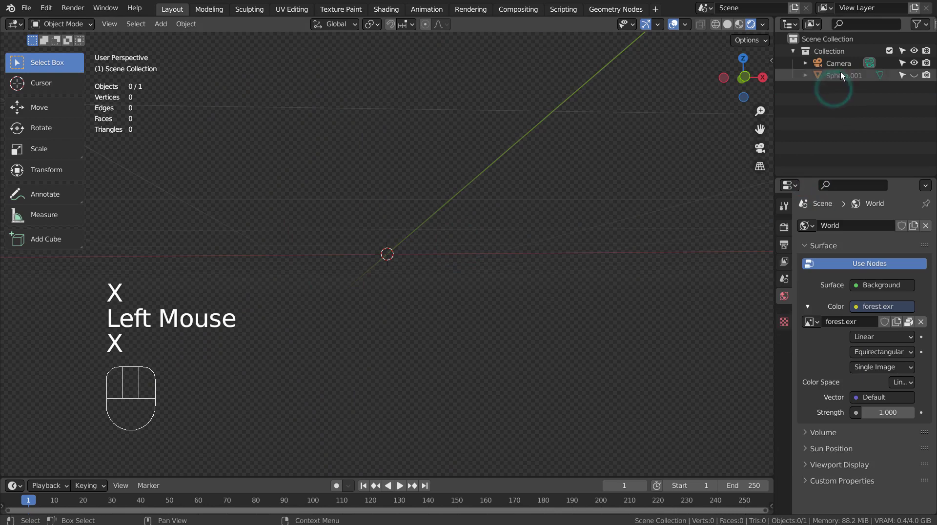
pyautogui.click(841, 76)
pyautogui.click(914, 75)
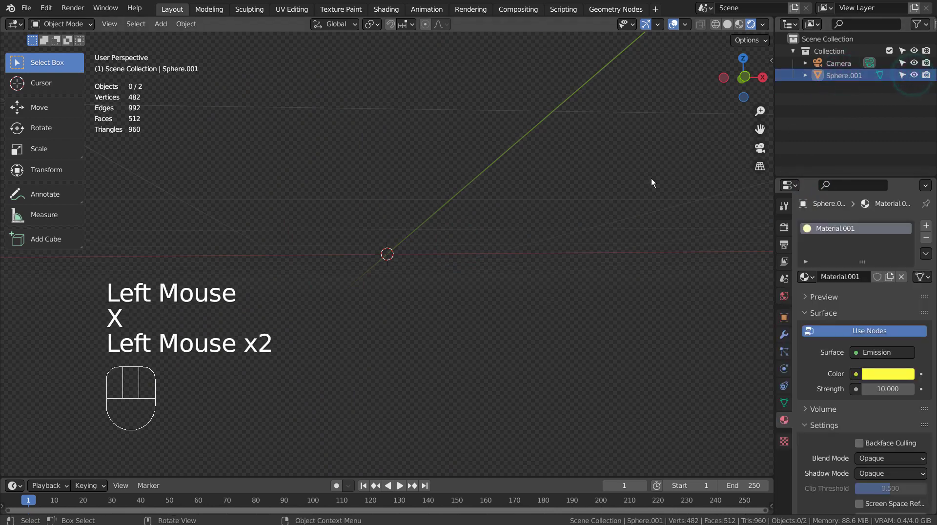
# Add a UV sphere, subdivide it with Ctrl+3 and shade it smooth
pyautogui.moveTo(652, 182); pyautogui.dragTo(639, 222, button='middle')
pyautogui.hotkey('shift', 'a')
pyautogui.moveTo(579, 232)
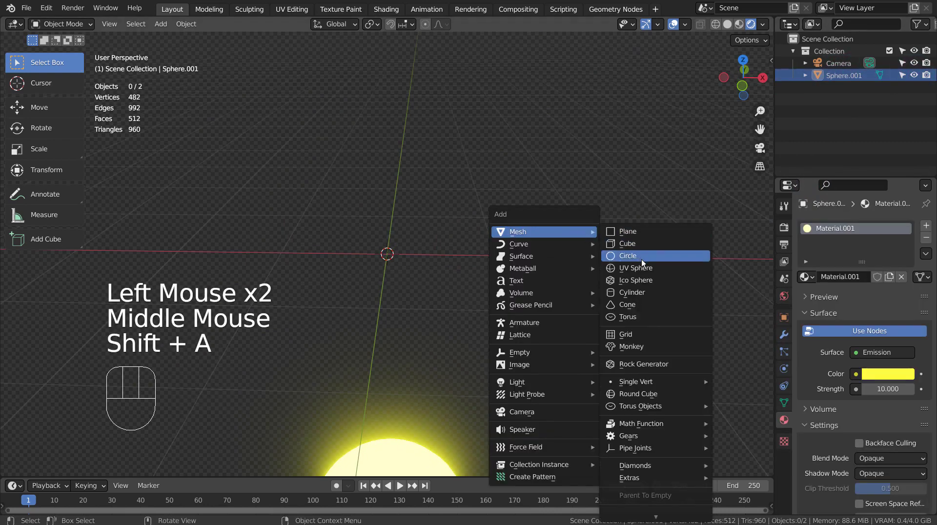
pyautogui.click(643, 268)
pyautogui.hotkey('ctrl', '3')
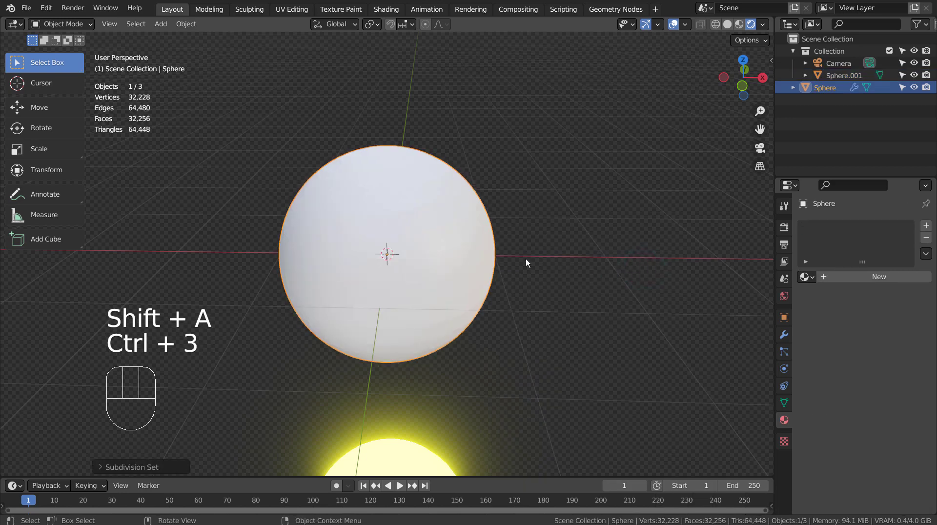
pyautogui.rightClick(453, 221)
pyautogui.click(453, 223)
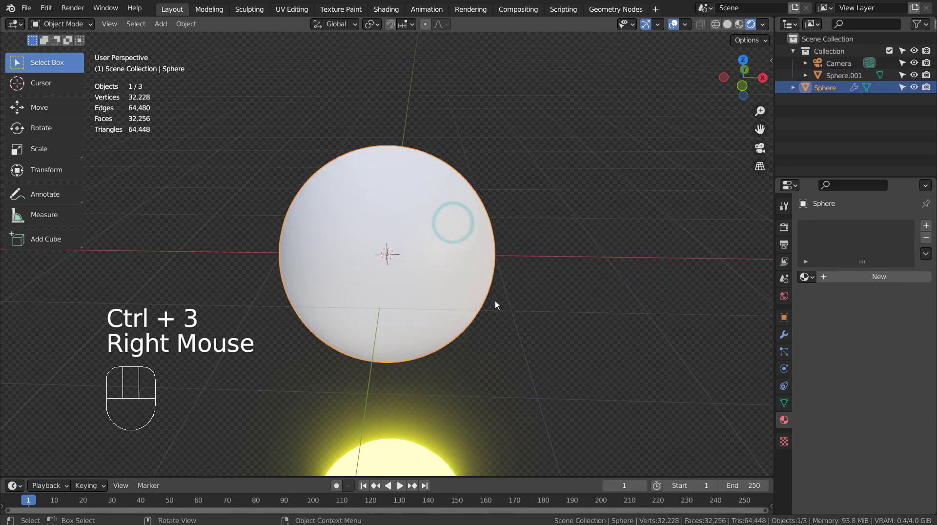
pyautogui.moveTo(495, 301); pyautogui.dragTo(522, 307, button='middle')
pyautogui.scroll(-2, 522, 307)
pyautogui.scroll(3, 522, 306)
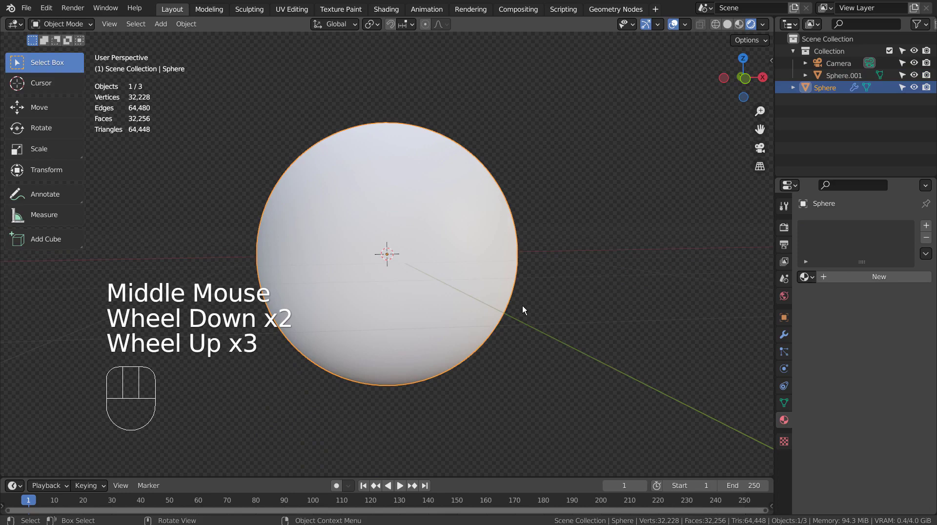
# Give the new sphere a Hair particle system emitting from its Volume
pyautogui.click(784, 351)
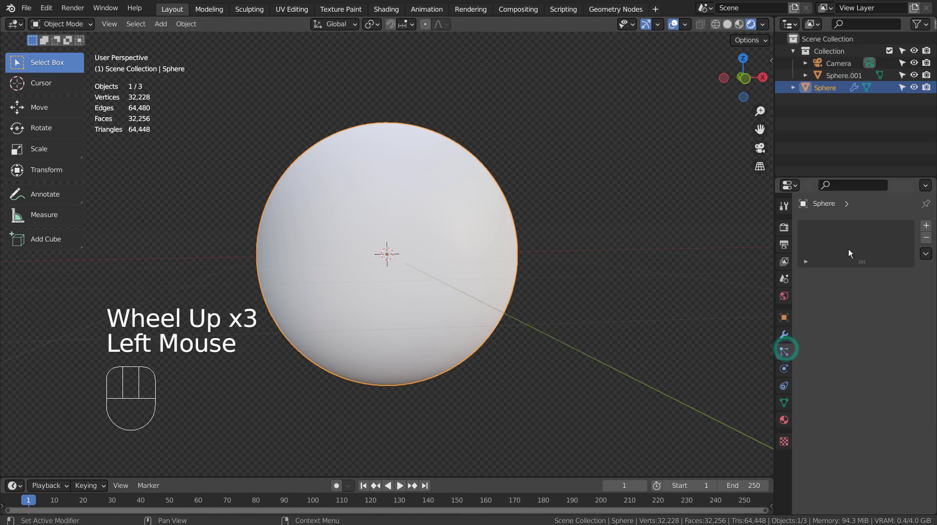
pyautogui.click(927, 228)
pyautogui.click(898, 292)
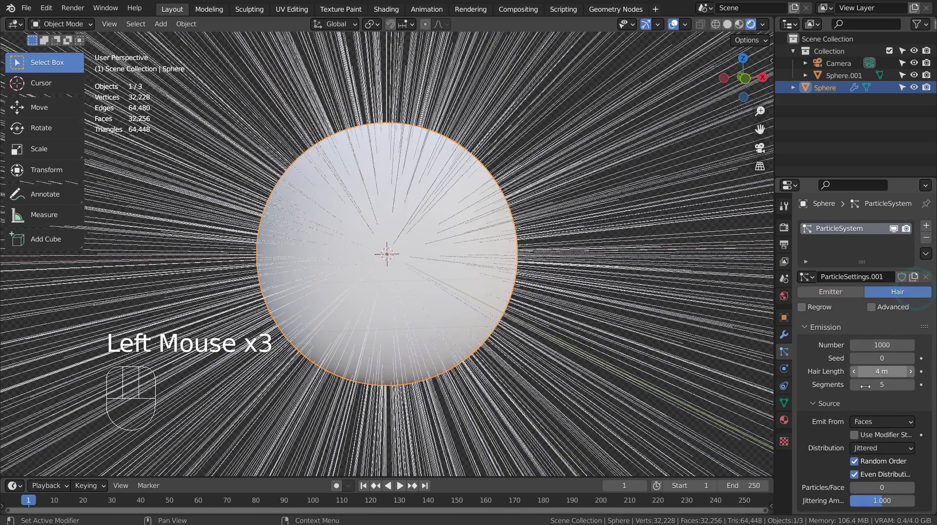
pyautogui.click(874, 422)
pyautogui.click(871, 457)
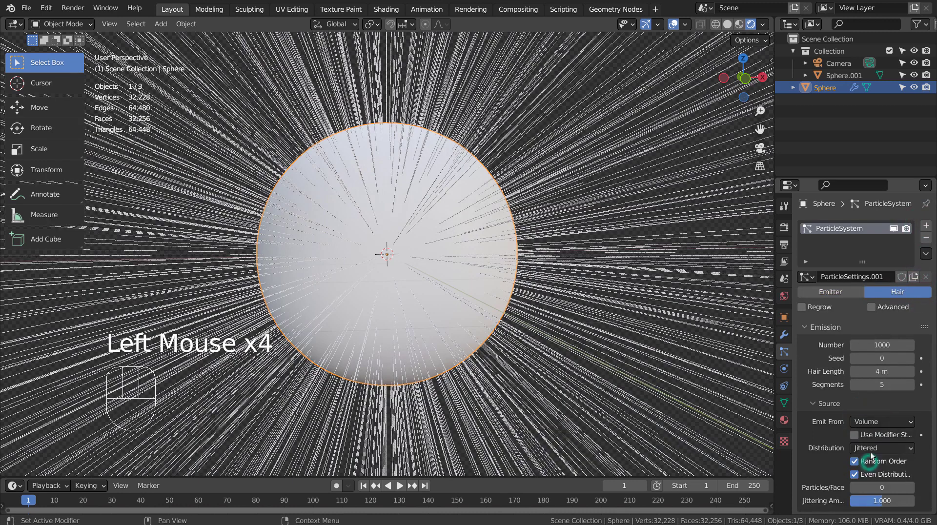
pyautogui.scroll(-3, 864, 394)
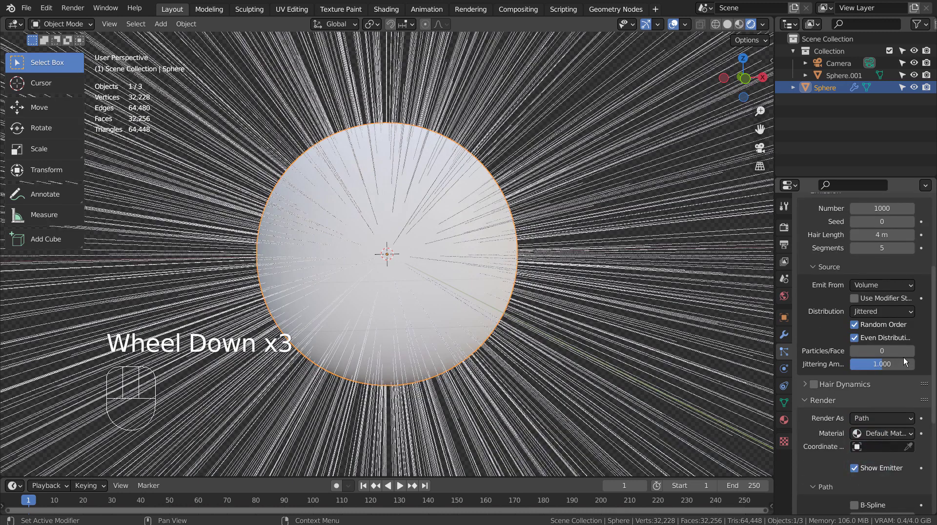
# Render the hair particles as Object, using Sphere.001 as the instance object
pyautogui.click(886, 420)
pyautogui.click(867, 458)
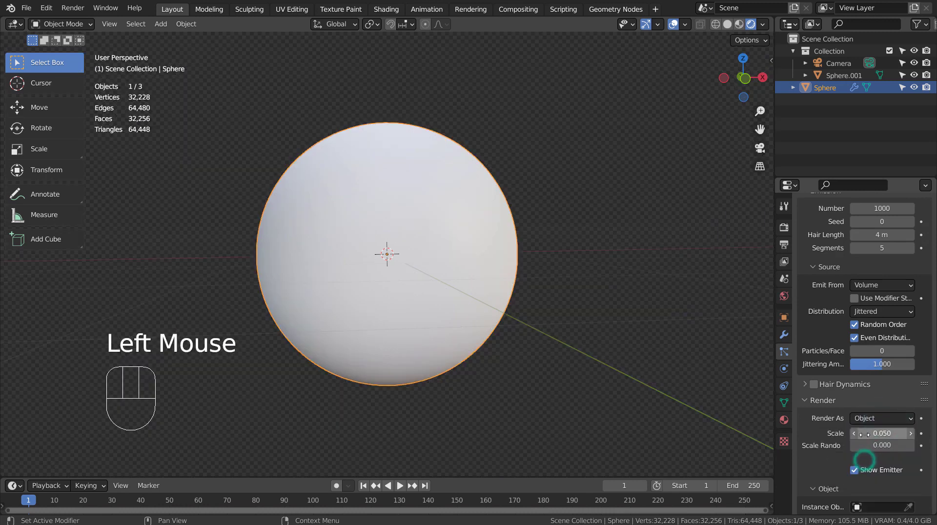
pyautogui.scroll(-2, 865, 454)
pyautogui.click(857, 429)
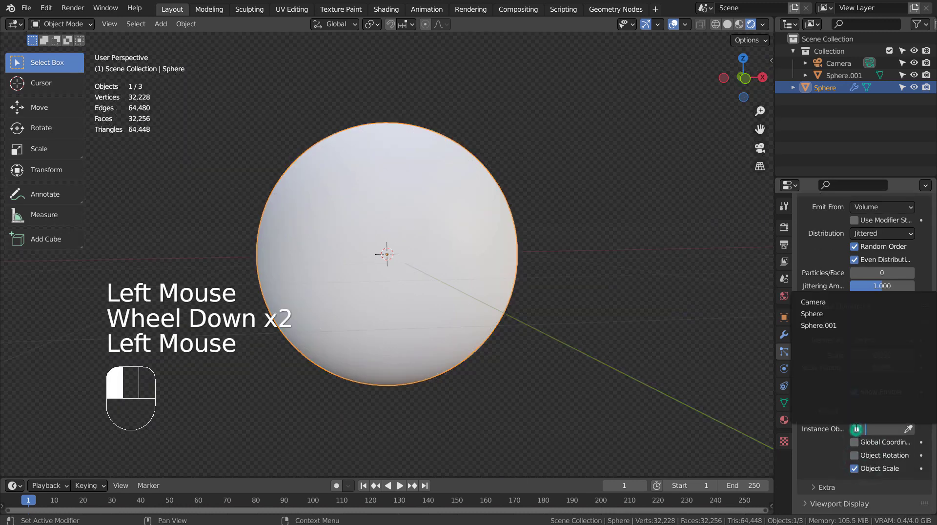
pyautogui.click(836, 326)
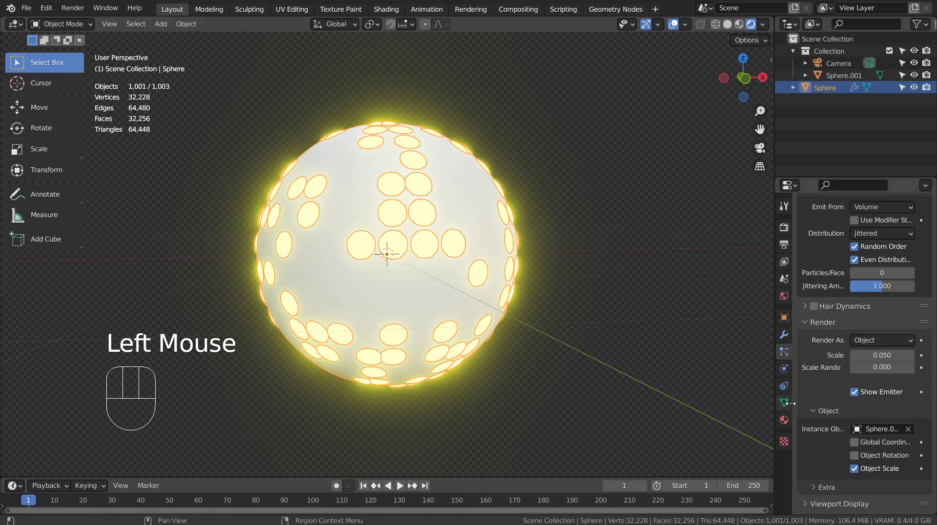
# Assign the existing glass Material.002 to the new sphere and review its Principled BSDF settings
pyautogui.click(785, 420)
pyautogui.click(806, 277)
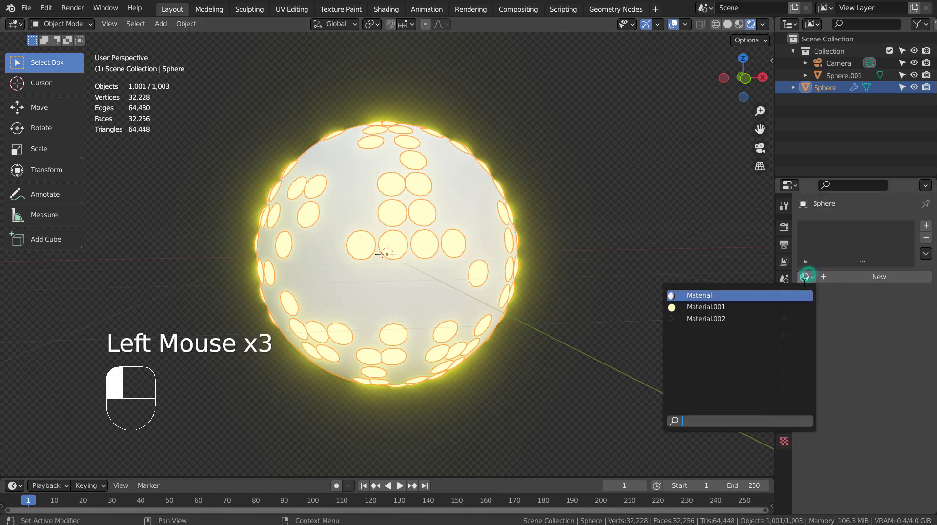
pyautogui.click(781, 319)
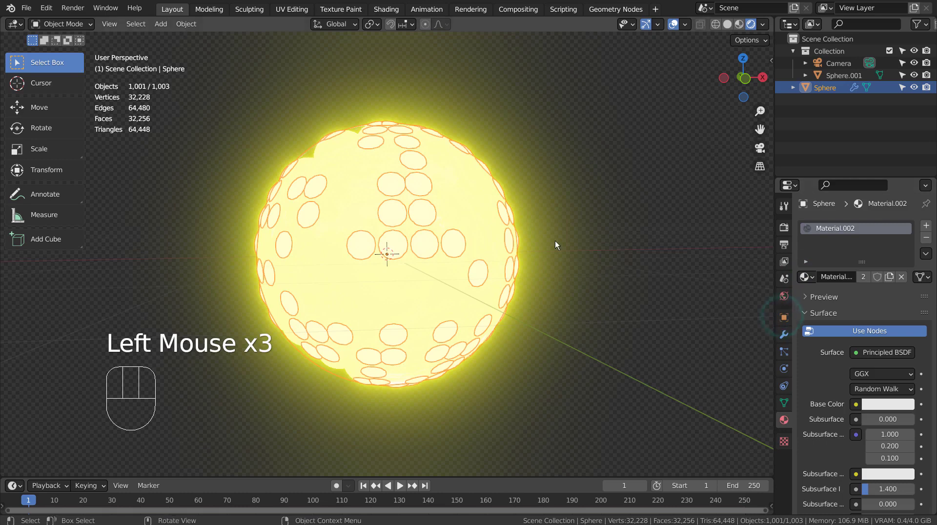
pyautogui.scroll(-3, 865, 435)
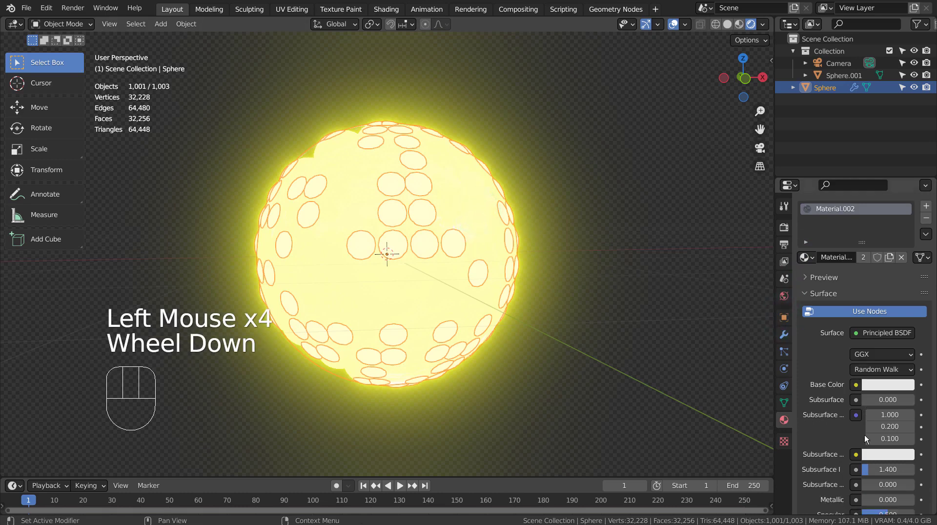
pyautogui.scroll(-5, 865, 435)
pyautogui.scroll(7, 865, 435)
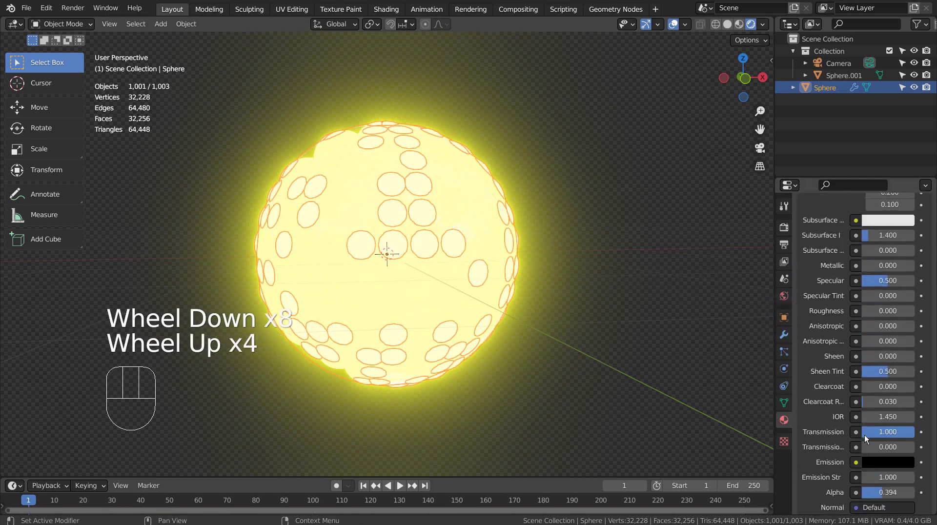
pyautogui.scroll(7, 865, 435)
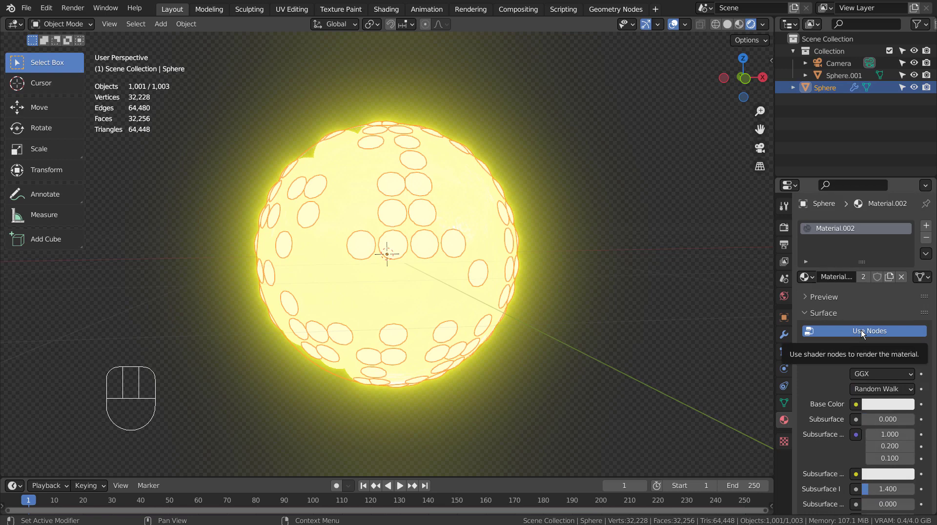
# Add a Solidify modifier to the glass sphere
pyautogui.click(784, 334)
pyautogui.click(840, 225)
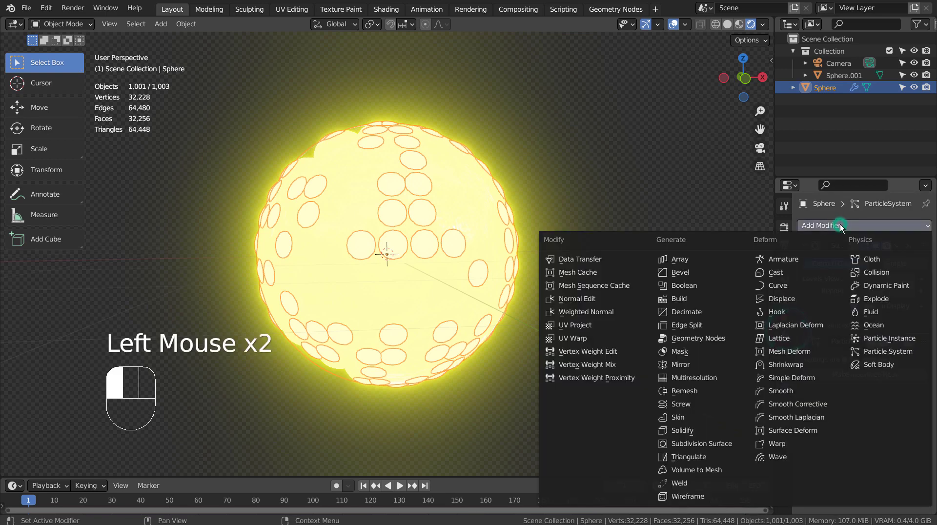
pyautogui.click(712, 428)
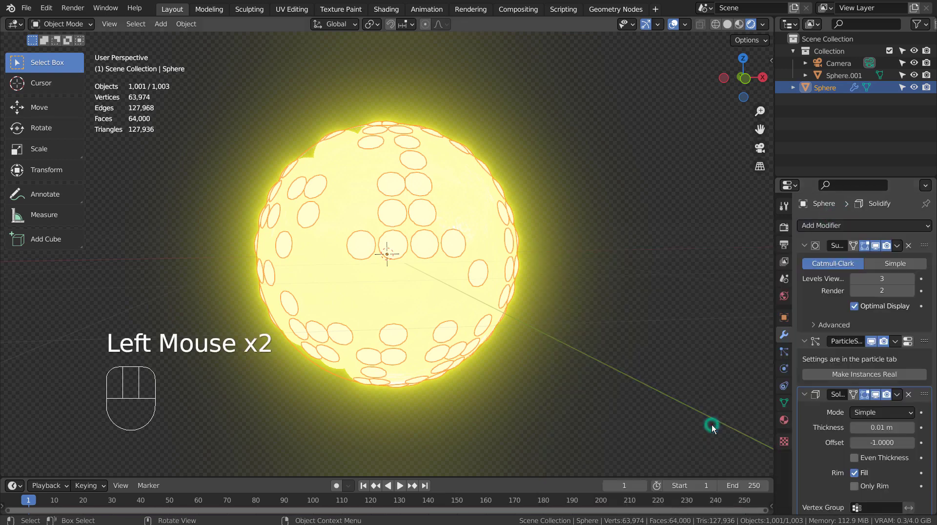
pyautogui.scroll(-3, 825, 356)
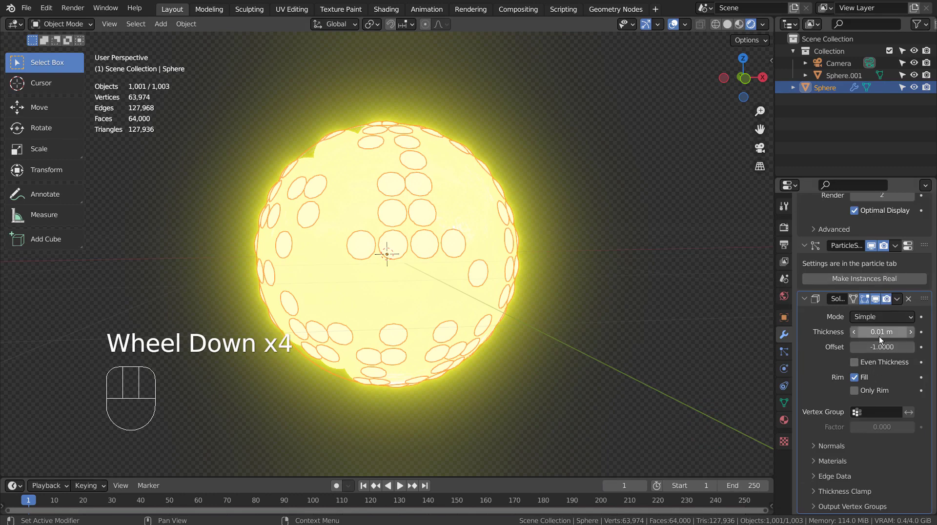
# Raise the Solidify shell thickness from 0.335 m to about 1.27 m
pyautogui.moveTo(880, 336)
pyautogui.mouseDown()
pyautogui.moveTo(933, 335)
pyautogui.moveTo(898, 336)
pyautogui.mouseUp()
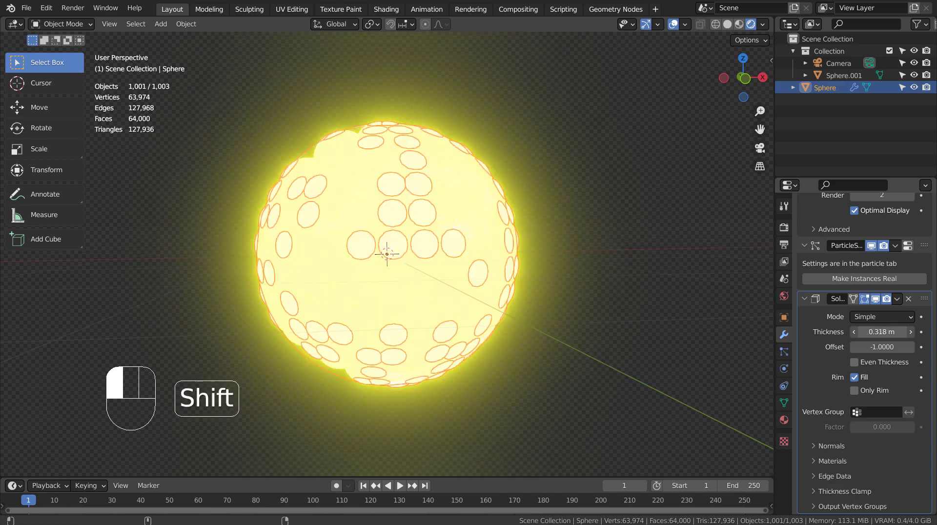
pyautogui.keyDown('shift'); pyautogui.click(877, 334); pyautogui.keyUp('shift')
pyautogui.keyDown('shift'); pyautogui.click(826, 343); pyautogui.keyUp('shift')
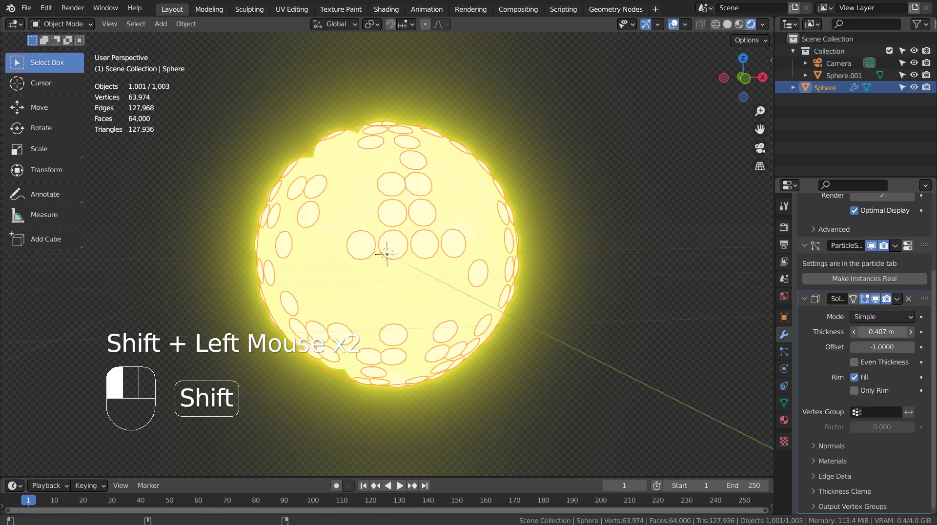
pyautogui.keyDown('shift'); pyautogui.moveTo(877, 333); pyautogui.dragTo(898, 333); pyautogui.keyUp('shift')
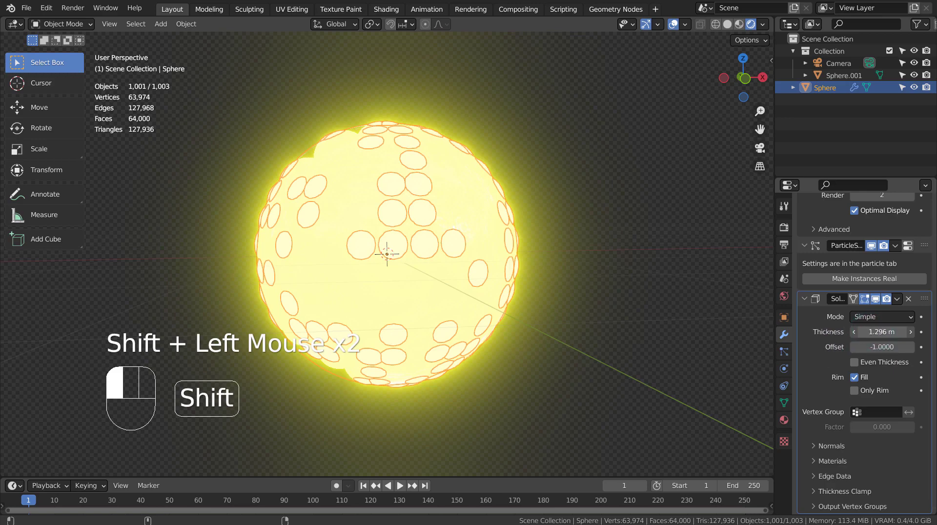
pyautogui.click(873, 328)
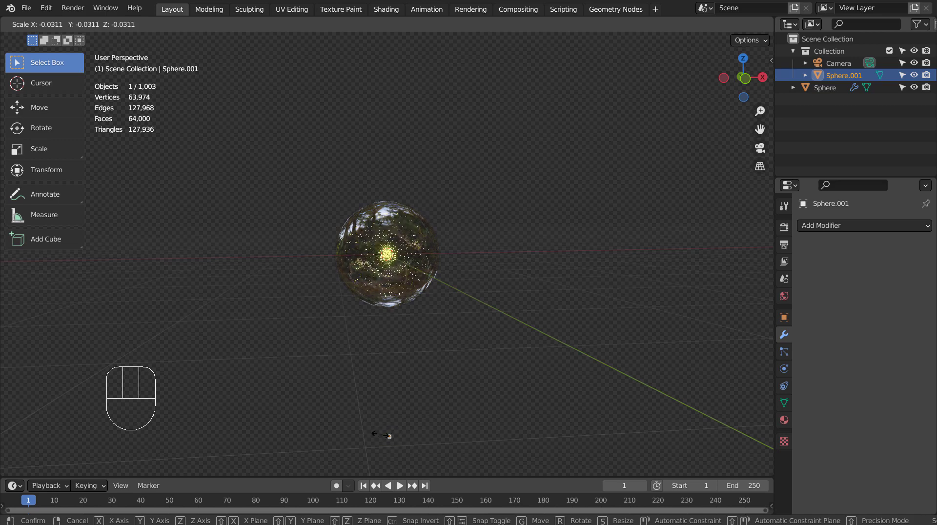
# Finish shrinking instance Sphere.001 and select the big glass sphere
pyautogui.click(385, 436)
pyautogui.scroll(4, 381, 434)
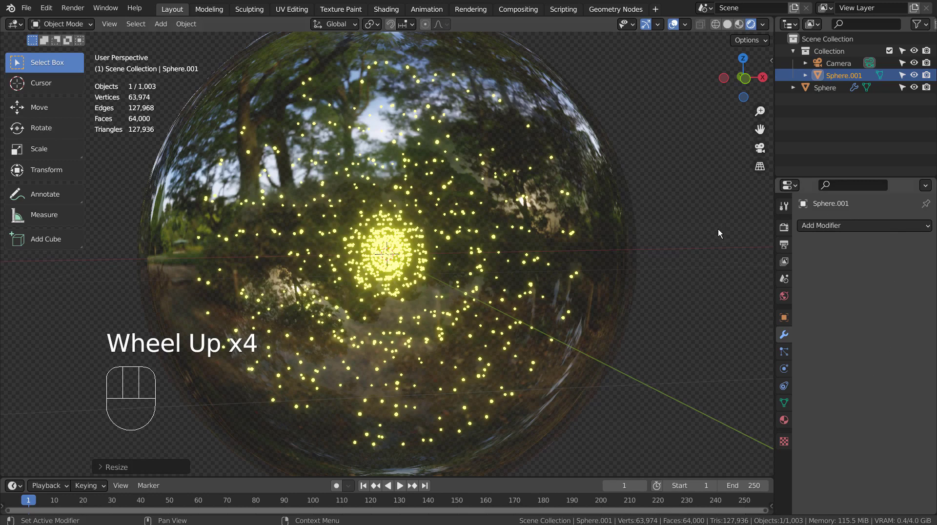
pyautogui.click(597, 300)
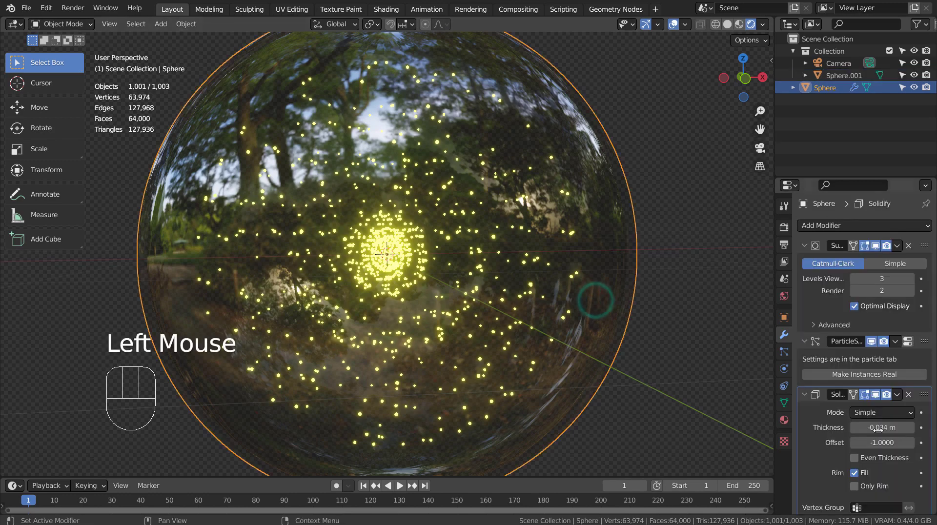
pyautogui.scroll(-4, 879, 429)
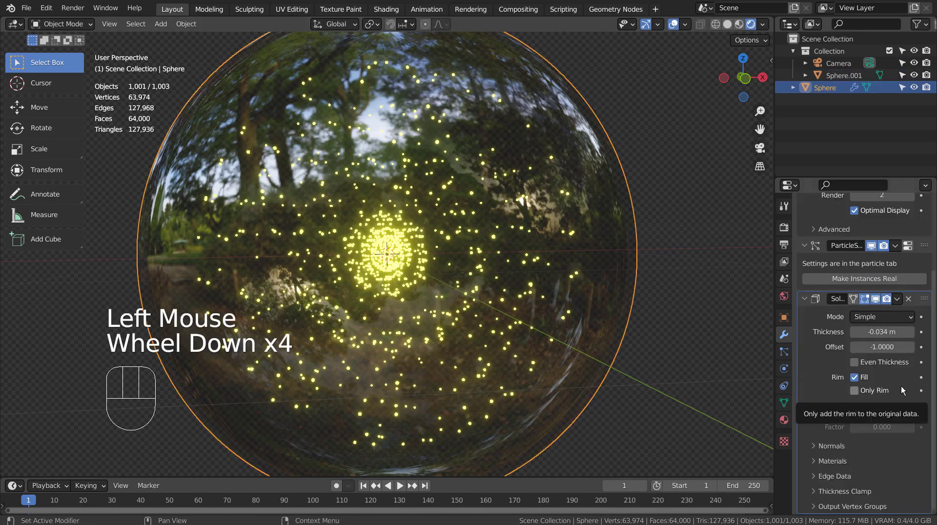
pyautogui.scroll(5, 901, 385)
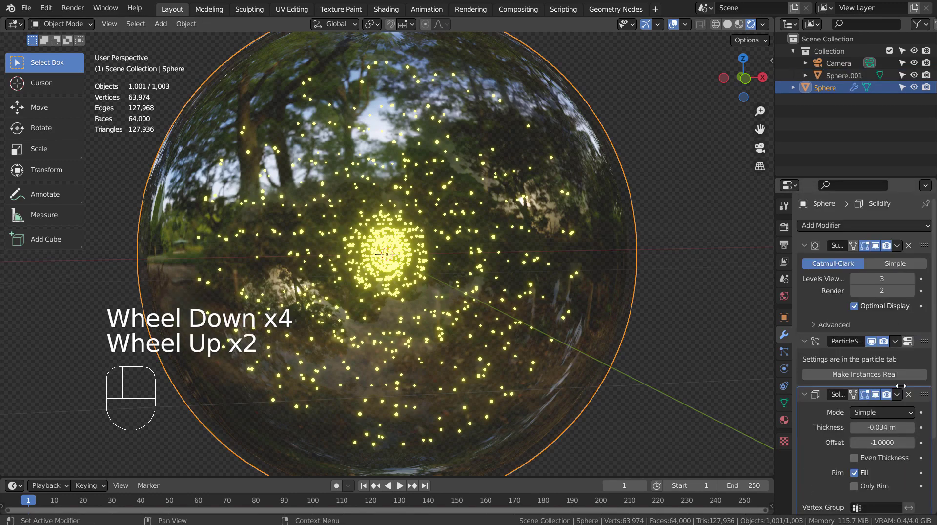
# Set particle Distribution to Random, keeping Random Order and Even Distribution on
pyautogui.click(784, 352)
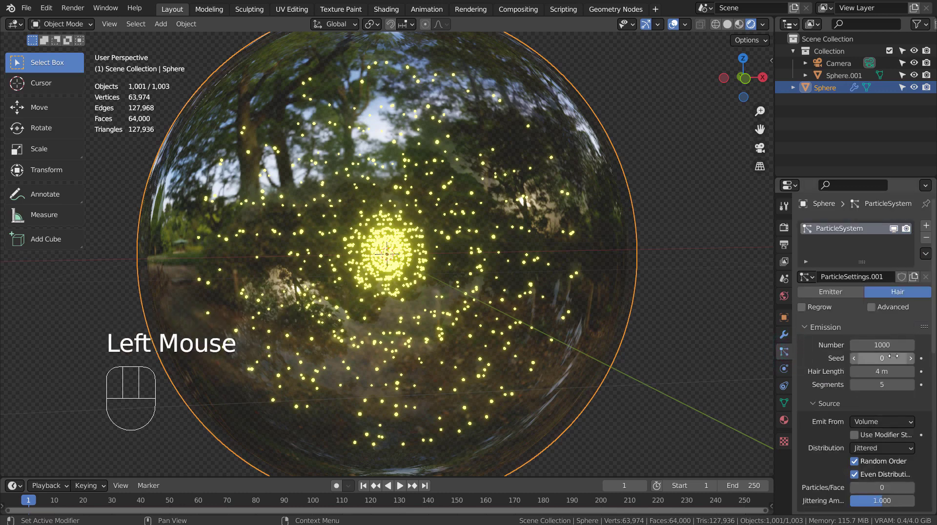
pyautogui.scroll(-3, 889, 362)
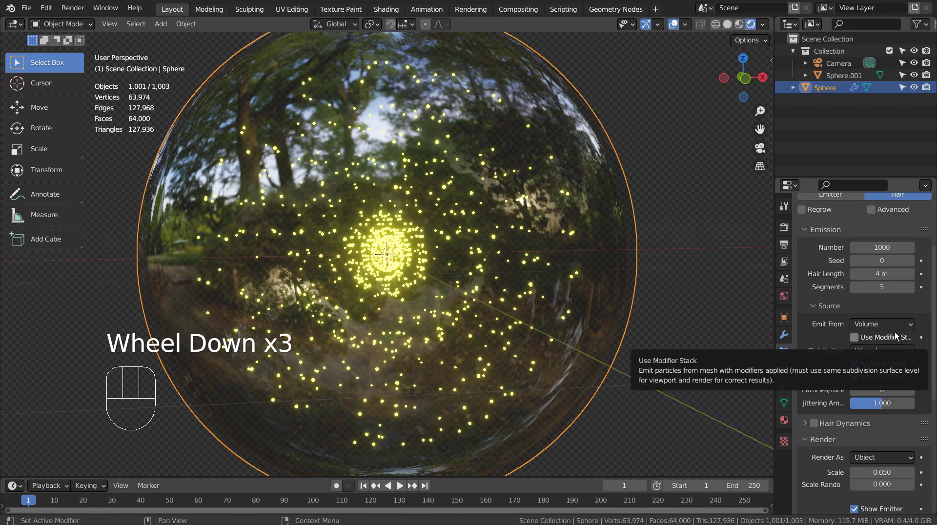
pyautogui.scroll(-2, 900, 388)
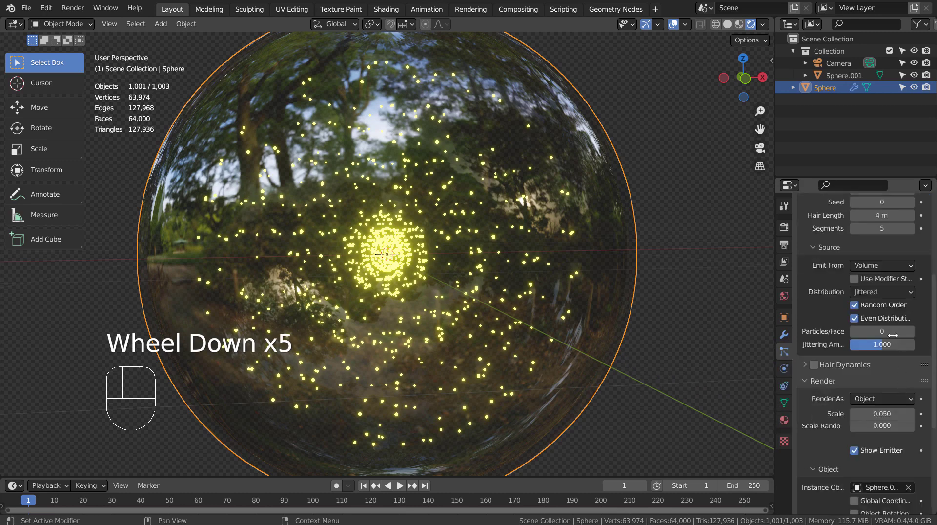
pyautogui.click(866, 292)
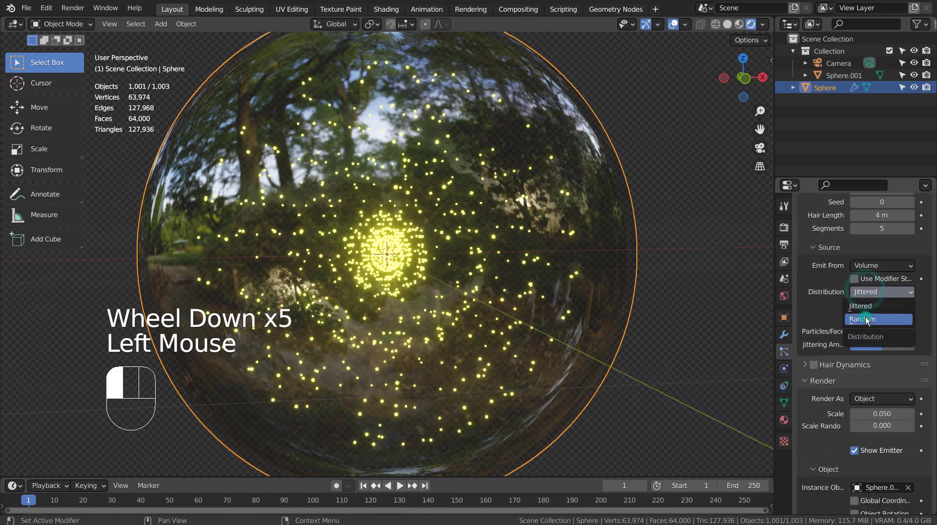
pyautogui.click(865, 314)
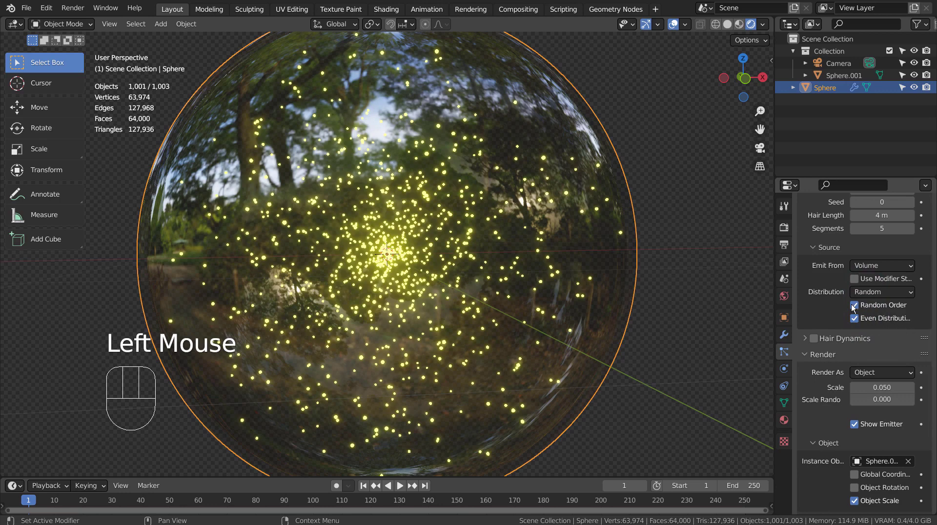
pyautogui.click(854, 306)
pyautogui.click(854, 306)
pyautogui.click(854, 306)
pyautogui.click(854, 306)
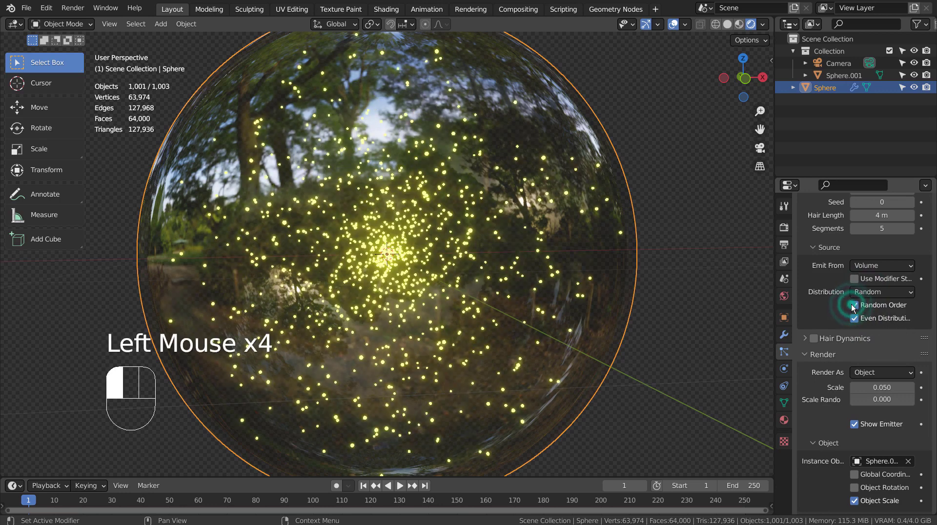
pyautogui.click(855, 320)
pyautogui.click(855, 320)
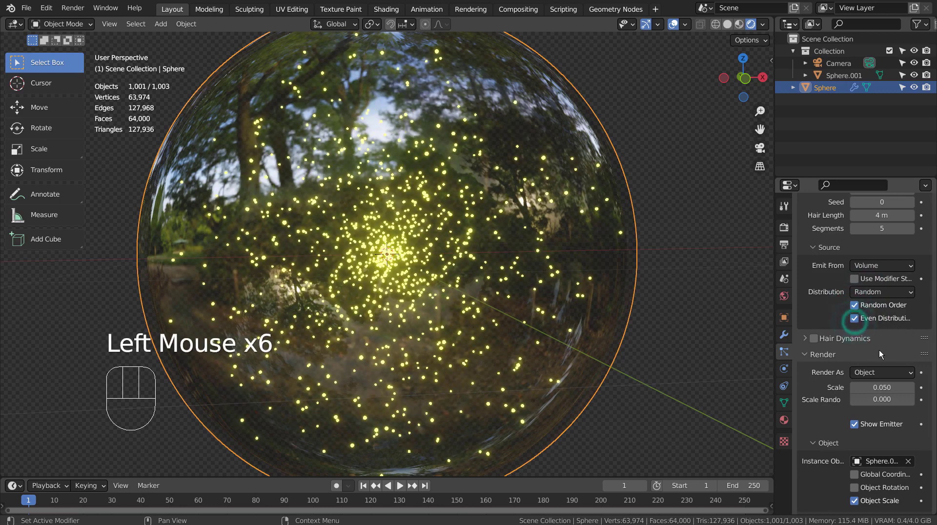
# Uncheck Show Emitter so the emitter mesh stays out of the render
pyautogui.scroll(-3, 879, 350)
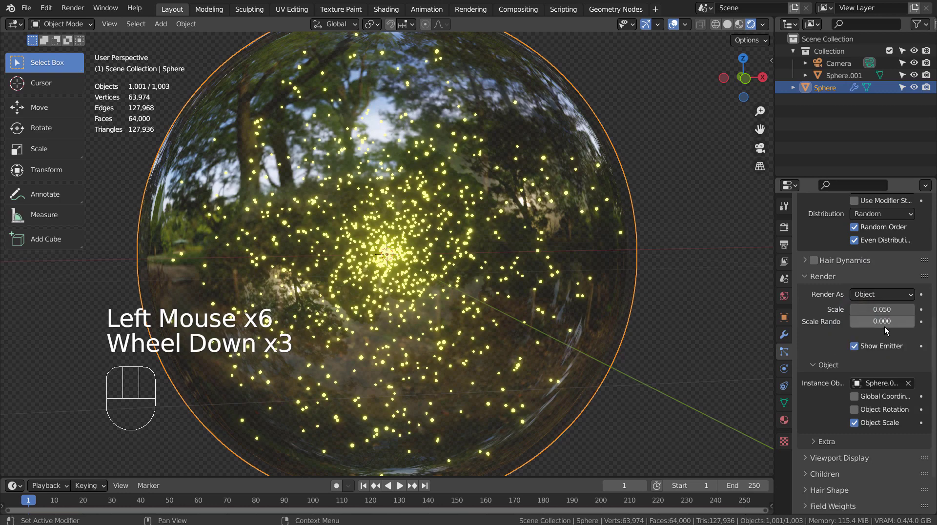
pyautogui.moveTo(885, 323)
pyautogui.keyDown('shift'); pyautogui.mouseDown()
pyautogui.moveTo(905, 322)
pyautogui.moveTo(885, 322)
pyautogui.mouseUp(); pyautogui.keyUp('shift')
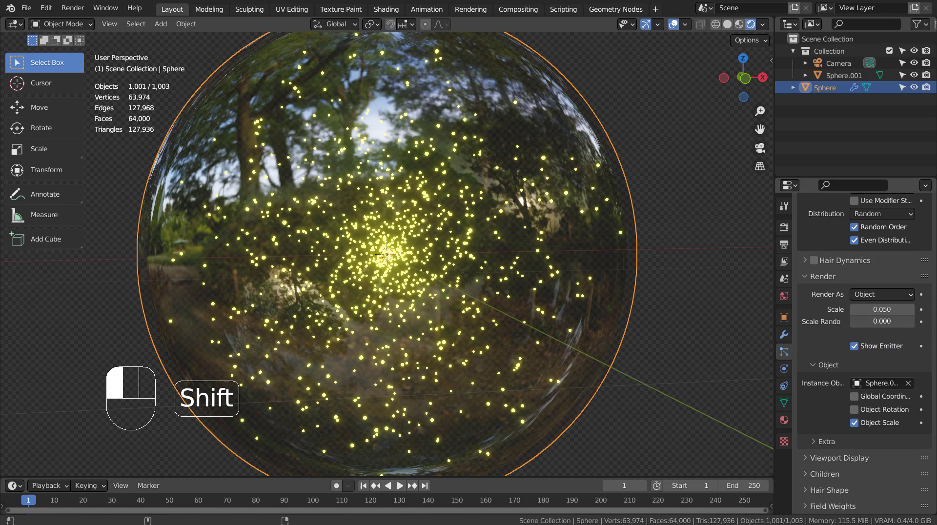
pyautogui.click(855, 347)
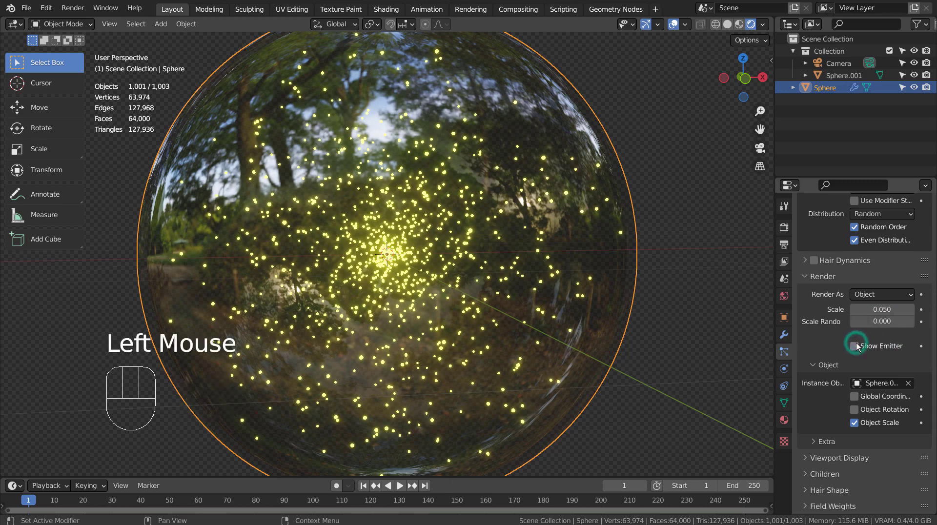
pyautogui.scroll(-3, 885, 355)
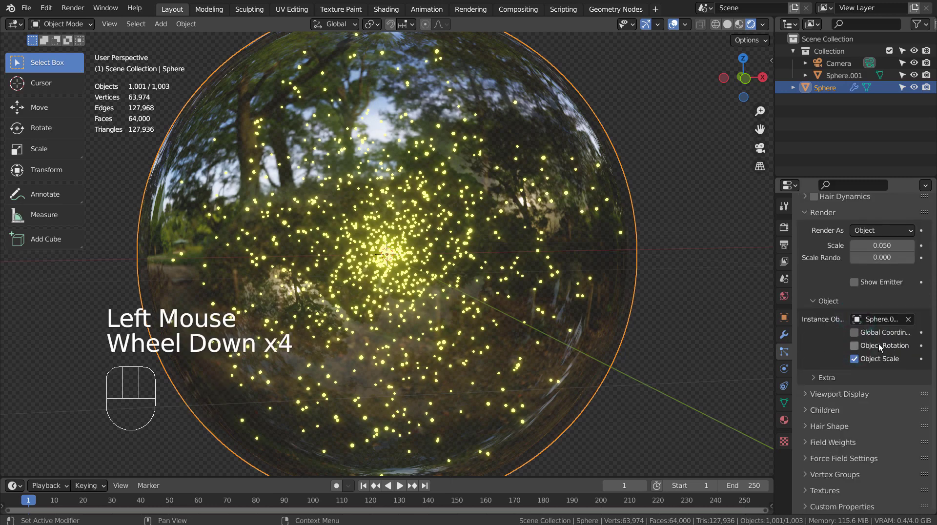
# Try the Global coordinates and Object Rotation instance options, then restore them
pyautogui.click(854, 333)
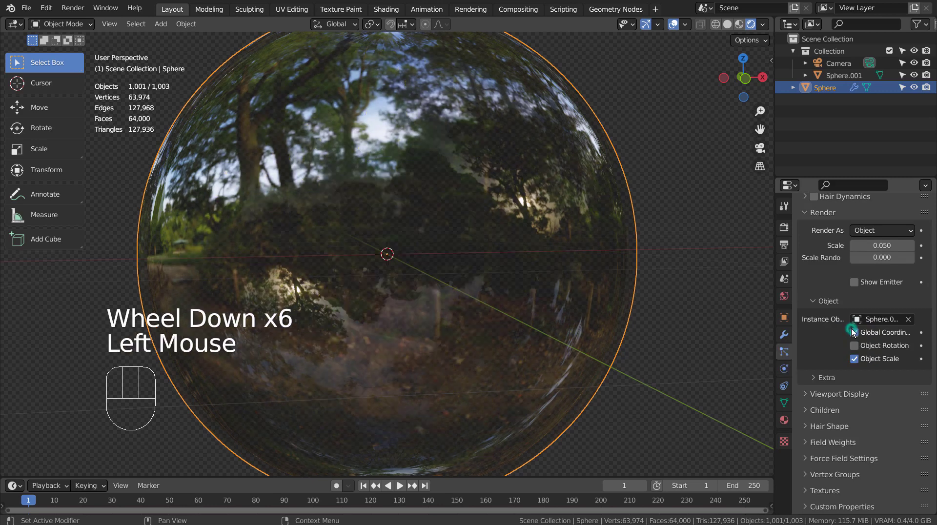
pyautogui.click(856, 335)
pyautogui.click(856, 358)
pyautogui.click(855, 357)
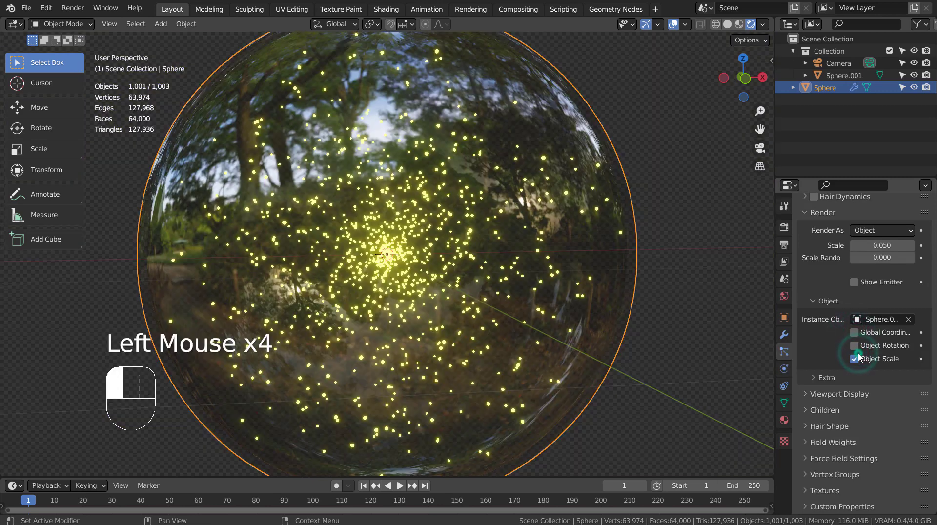
pyautogui.click(859, 347)
pyautogui.click(859, 348)
pyautogui.scroll(-2, 832, 371)
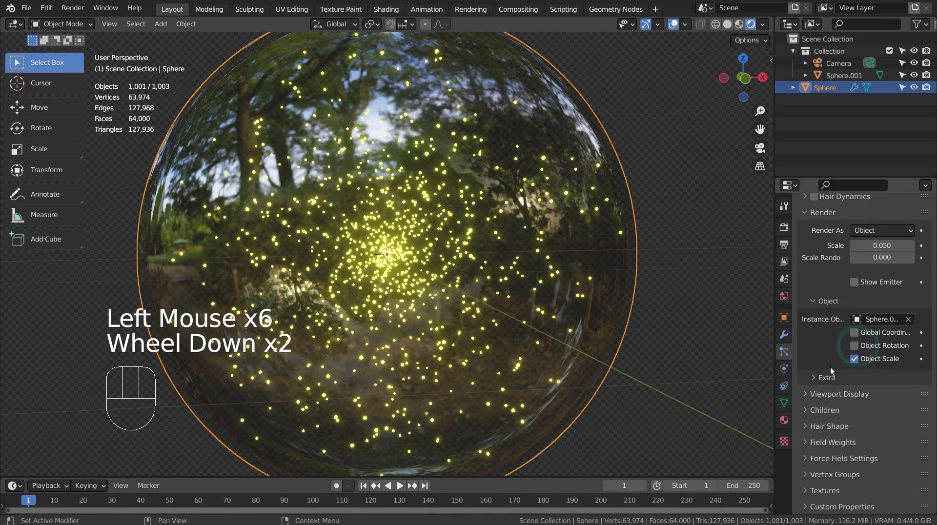
pyautogui.click(814, 378)
pyautogui.scroll(-2, 815, 375)
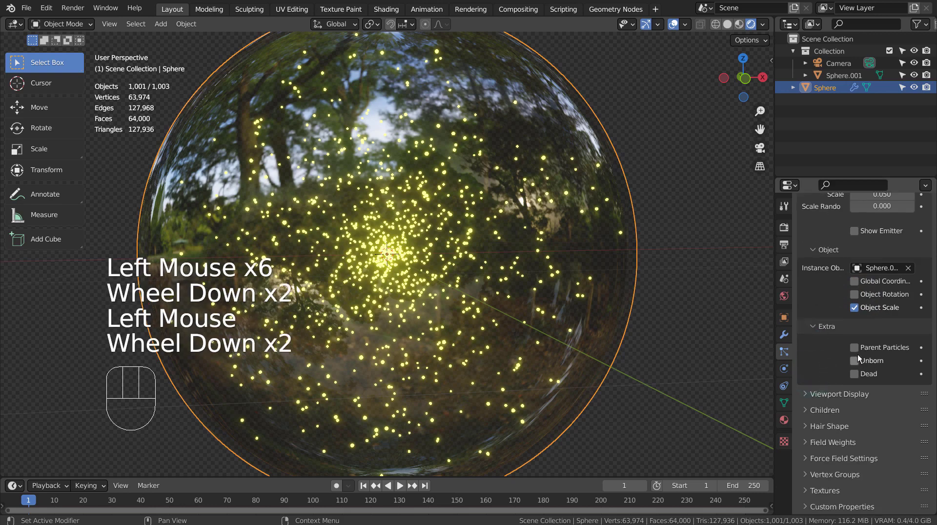
pyautogui.click(813, 337)
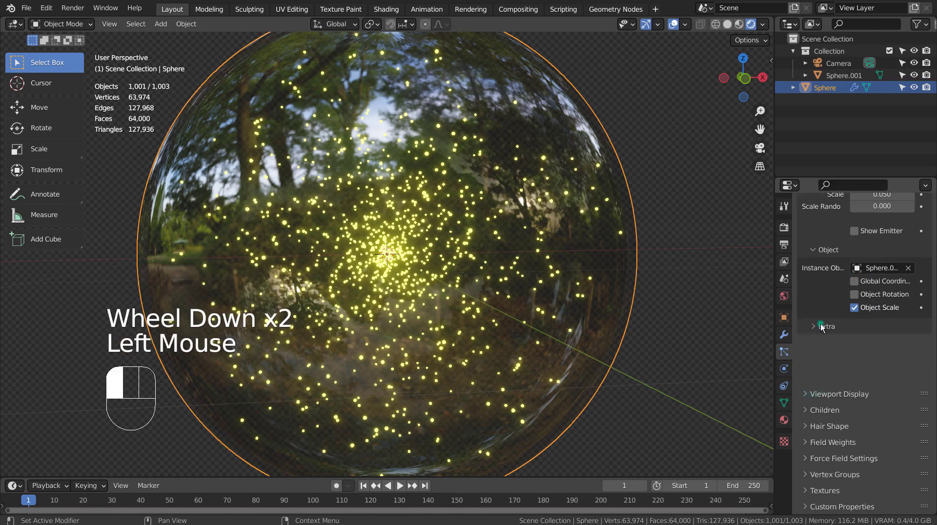
pyautogui.scroll(7, 822, 326)
pyautogui.scroll(1, 822, 328)
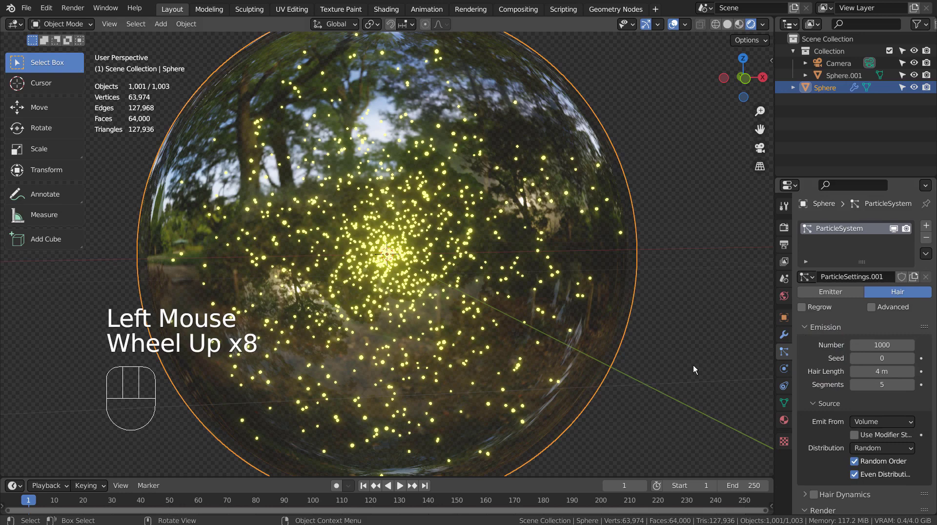
# Select glowing Sphere.001 and bring up its material settings
pyautogui.click(784, 420)
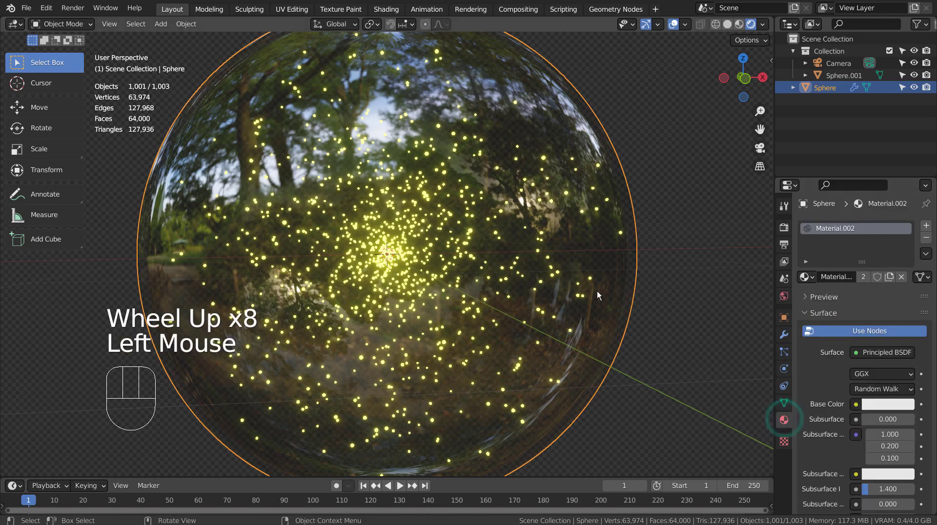
pyautogui.click(455, 230)
pyautogui.scroll(-2, 455, 230)
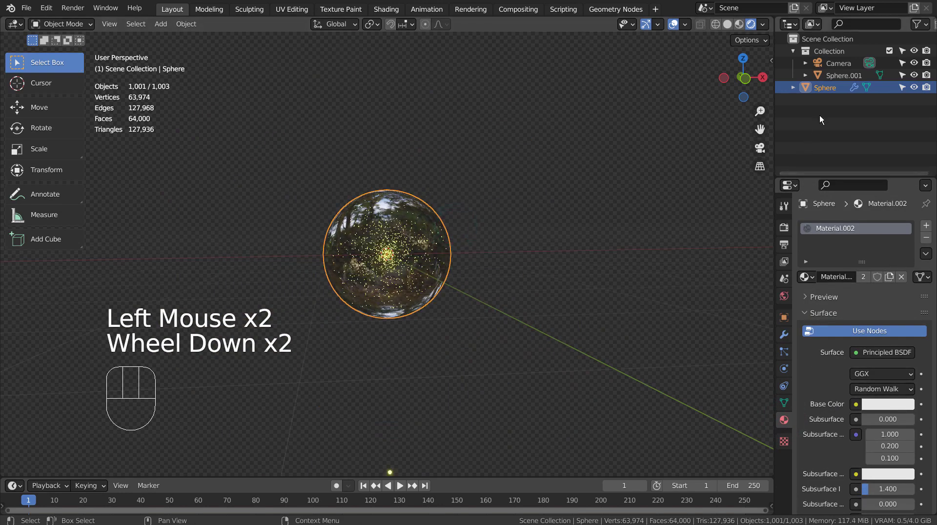
pyautogui.click(836, 76)
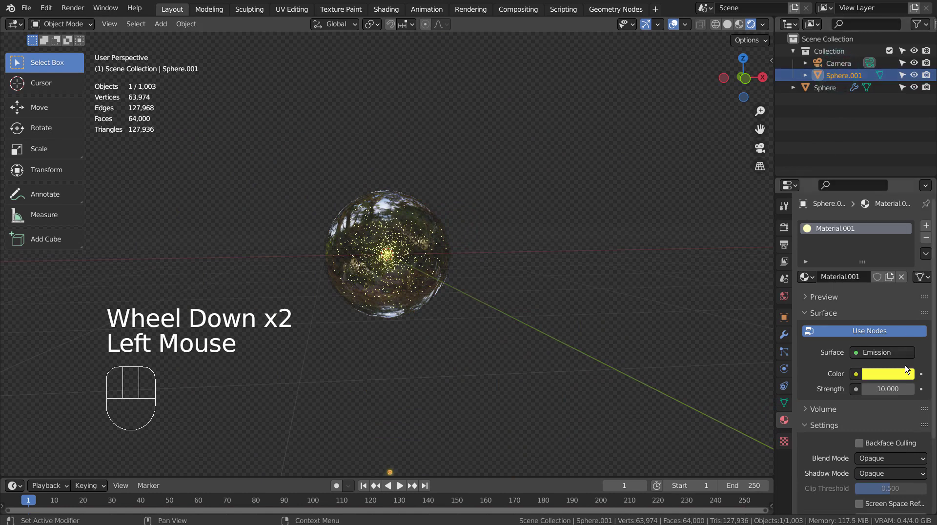
# Try emission strengths 155 and 5555, settle on 555, then deselect
pyautogui.doubleClick(888, 389)
pyautogui.write('155')
pyautogui.press('Return')
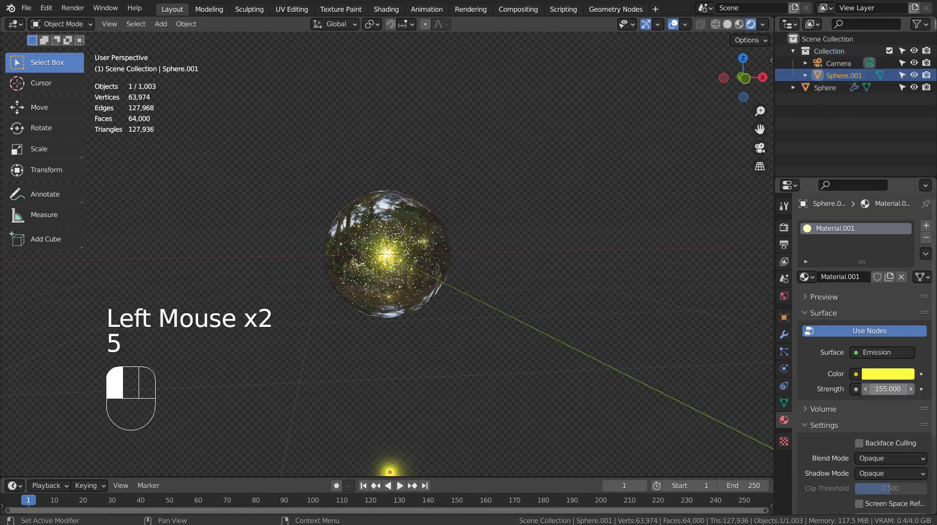
pyautogui.click(887, 389)
pyautogui.write('5555')
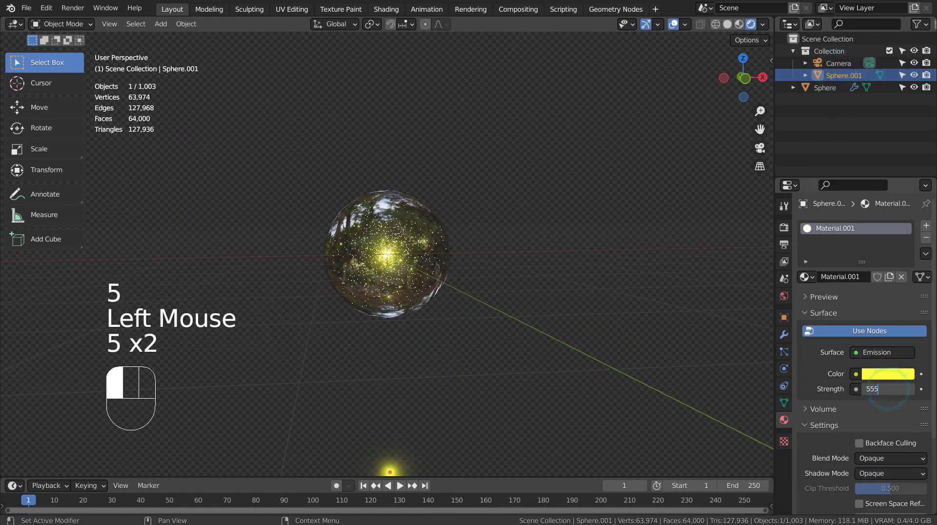
pyautogui.press('Return')
pyautogui.click(887, 388)
pyautogui.write('555')
pyautogui.press('Return')
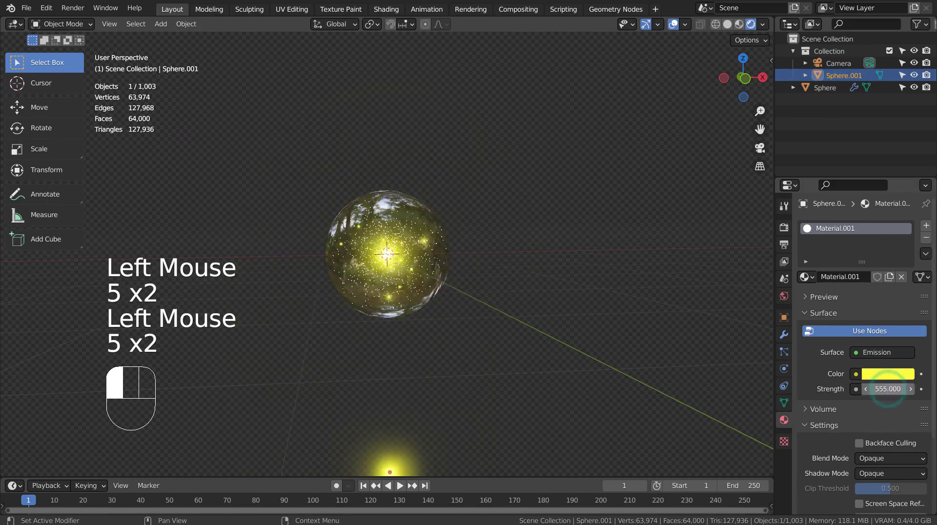
pyautogui.scroll(4, 600, 326)
pyautogui.scroll(-2, 600, 327)
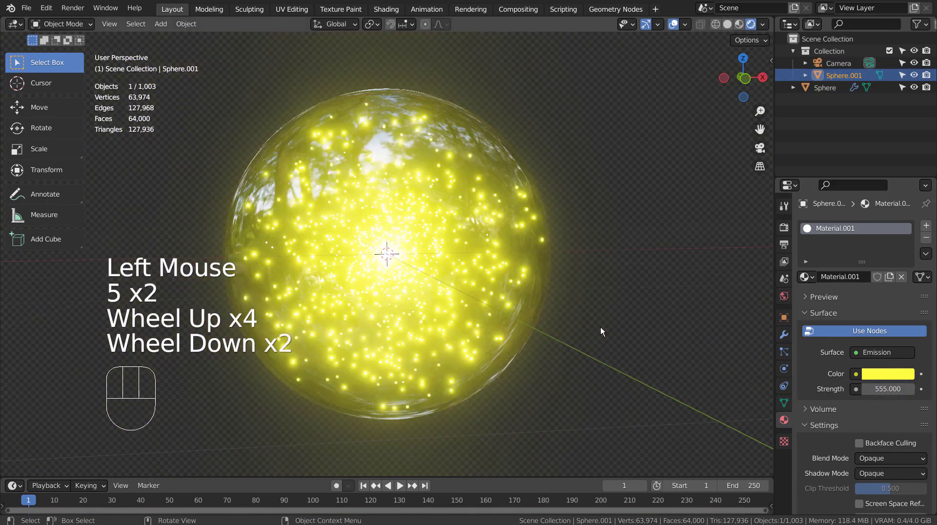
pyautogui.click(601, 328)
pyautogui.click(509, 177)
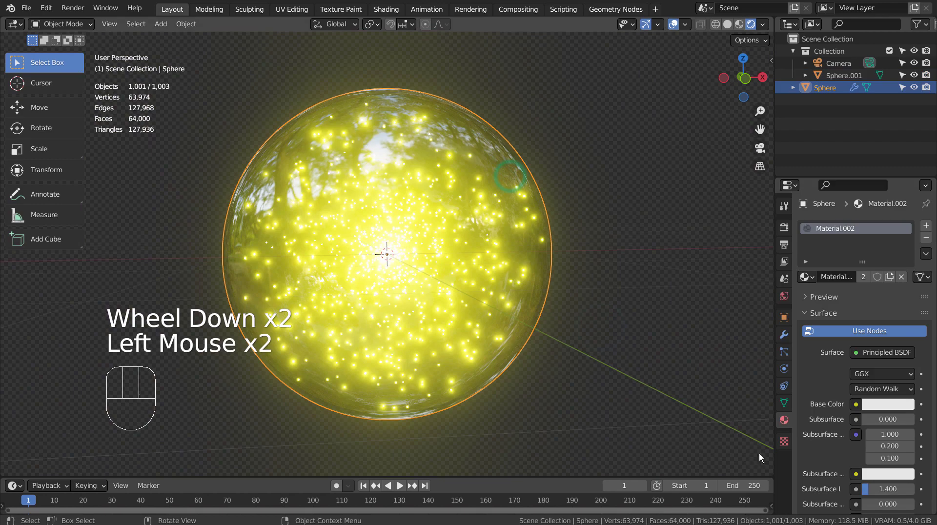
pyautogui.scroll(-1, 846, 446)
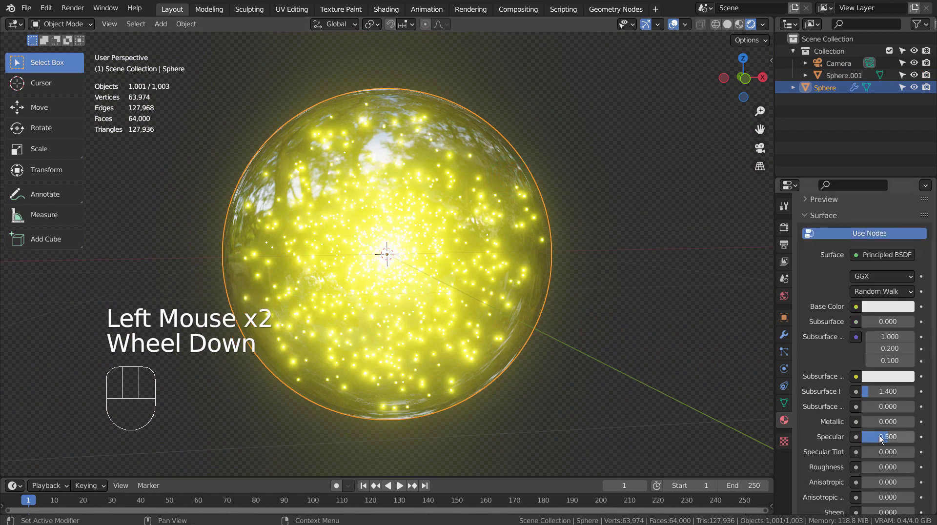
pyautogui.scroll(-3, 882, 439)
pyautogui.moveTo(871, 350)
pyautogui.keyDown('shift'); pyautogui.mouseDown()
pyautogui.moveTo(913, 350)
pyautogui.moveTo(863, 351)
pyautogui.mouseUp(); pyautogui.keyUp('shift')
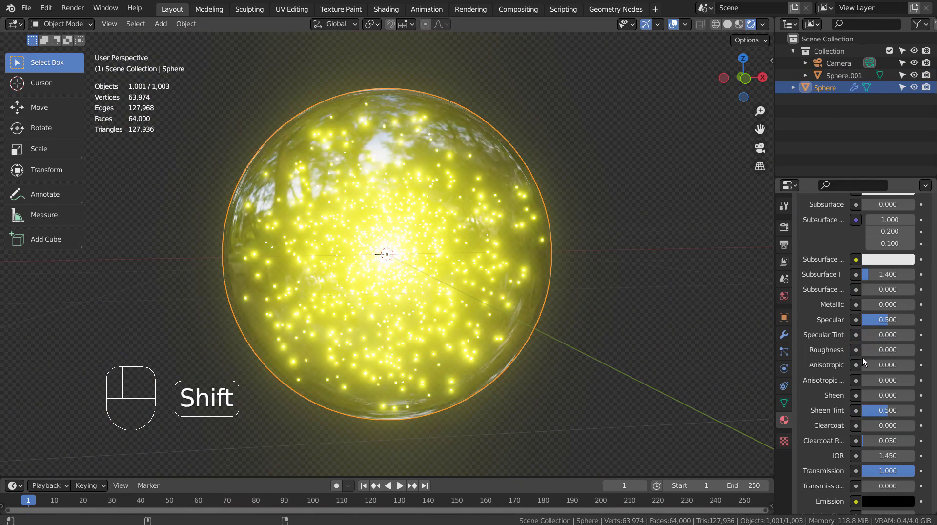
pyautogui.click(631, 318)
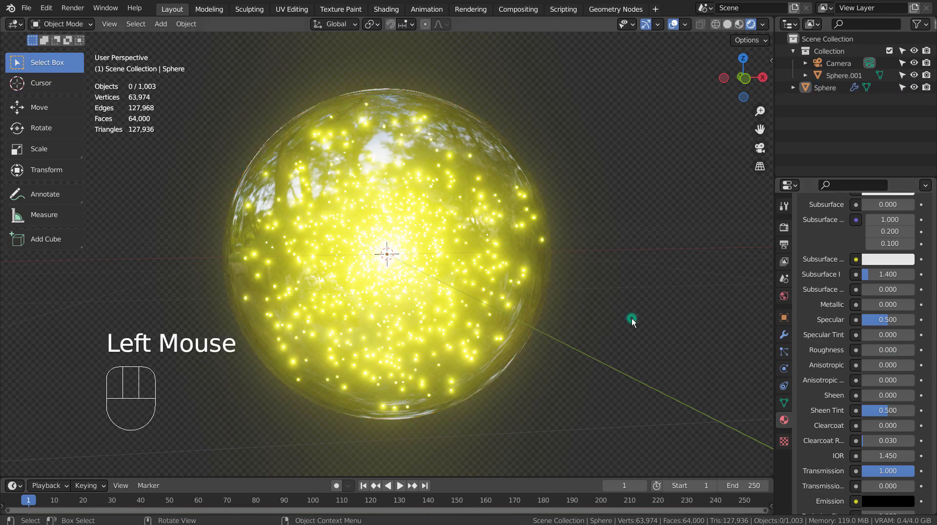
# Select the glass sphere in front view and keyframe its rotation at frame 1
pyautogui.click(493, 286)
pyautogui.press('KP_1')
pyautogui.press('KP_2')
pyautogui.press('KP_1')
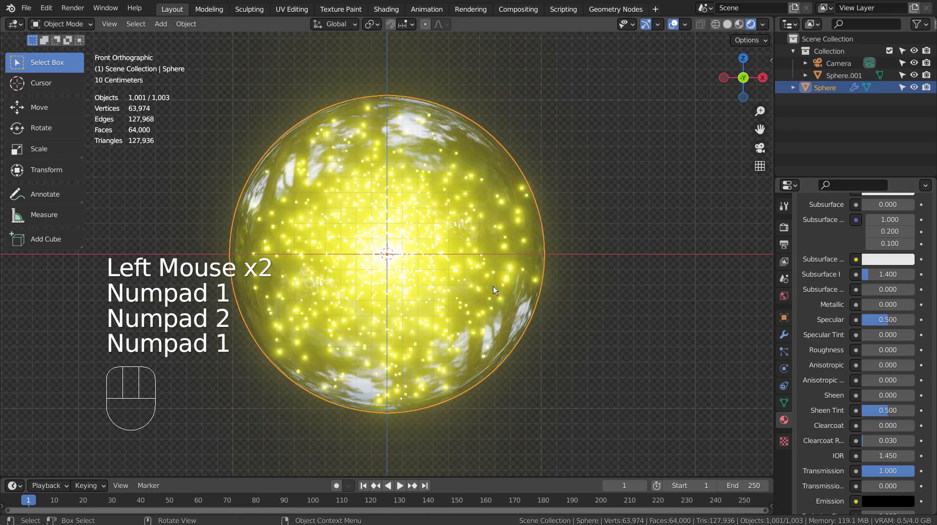
pyautogui.press('n')
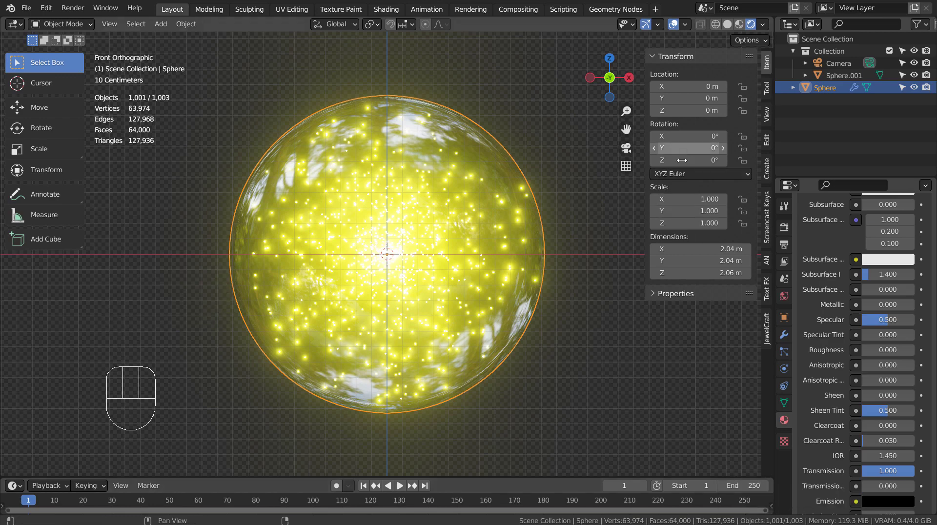
pyautogui.press('i')
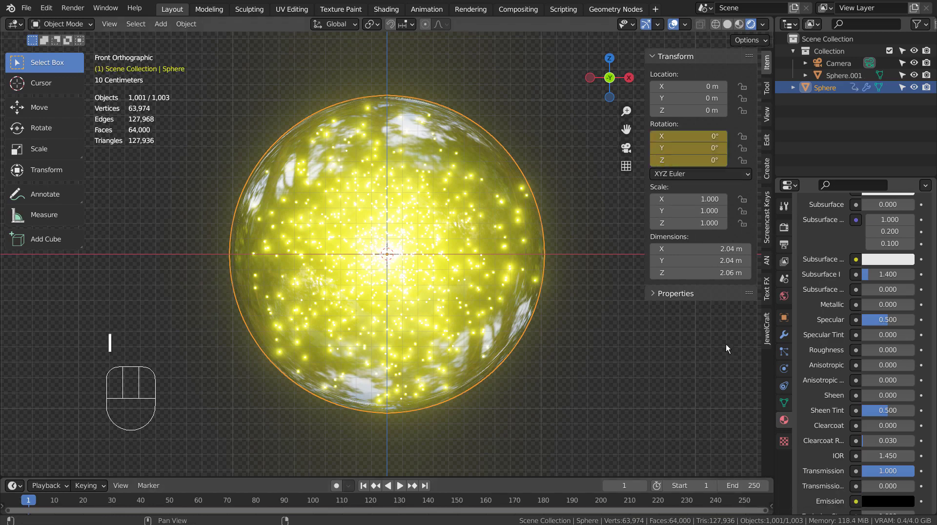
# At frame 250, set the sphere's Z rotation to 359° and keyframe it
pyautogui.click(745, 501)
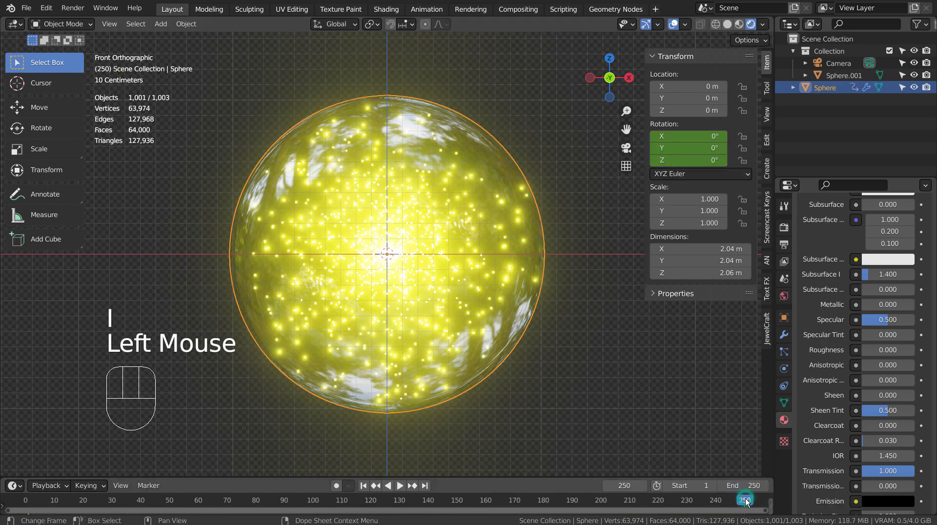
pyautogui.doubleClick(694, 164)
pyautogui.write('359')
pyautogui.press('Return')
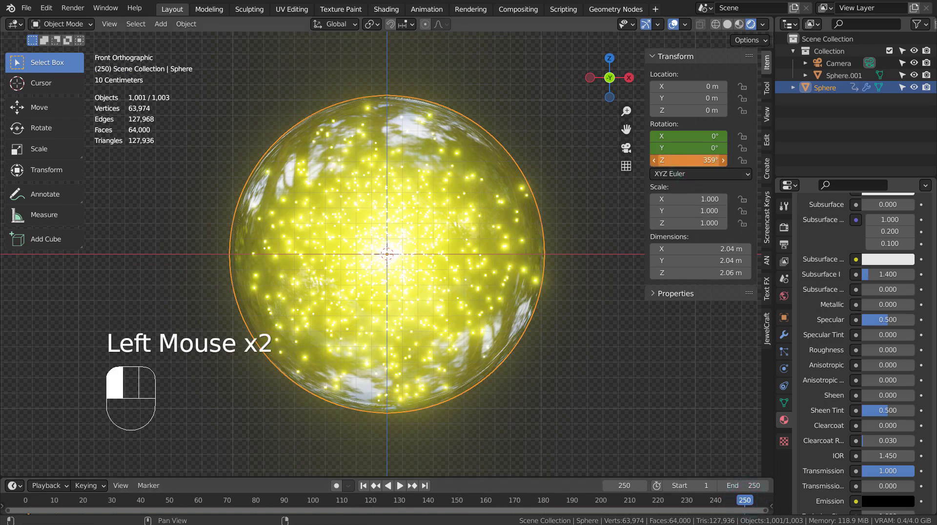
pyautogui.press('i')
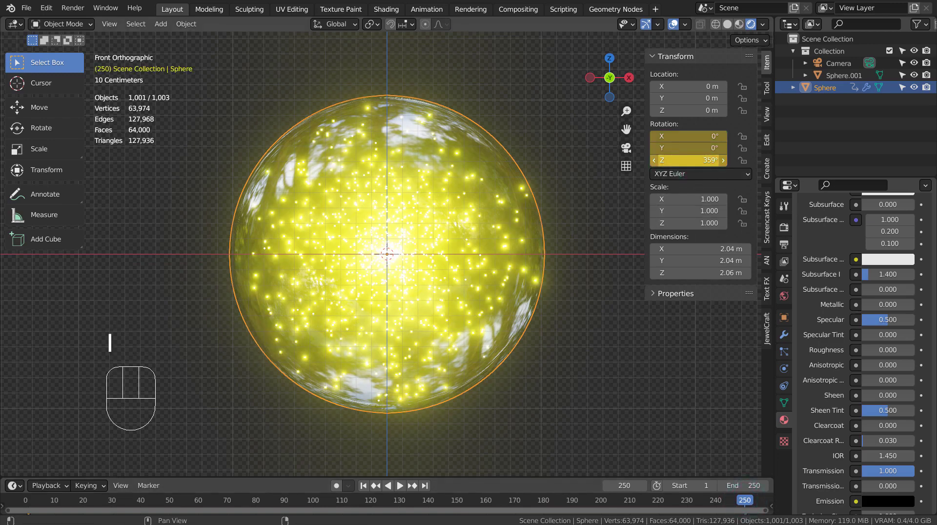
# In the Animation workspace, set the channel extrapolation mode to Linear
pyautogui.click(426, 9)
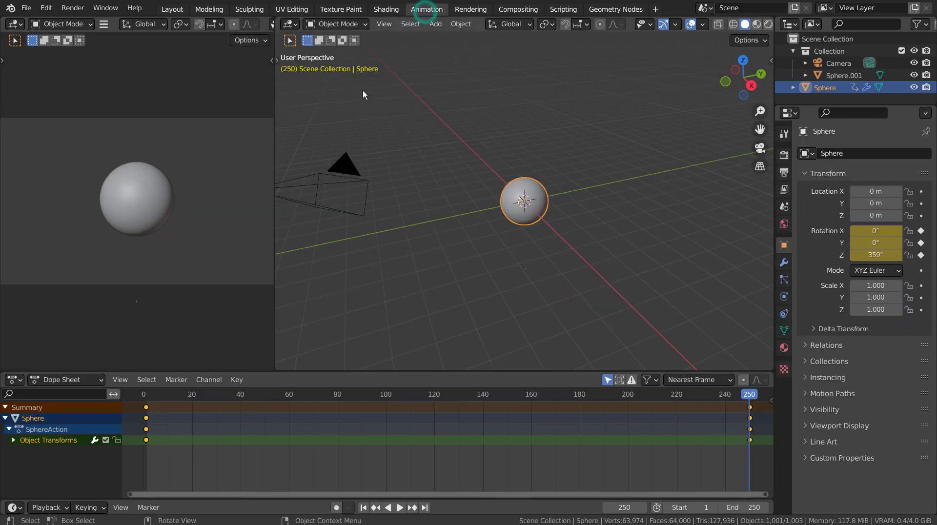
pyautogui.click(211, 380)
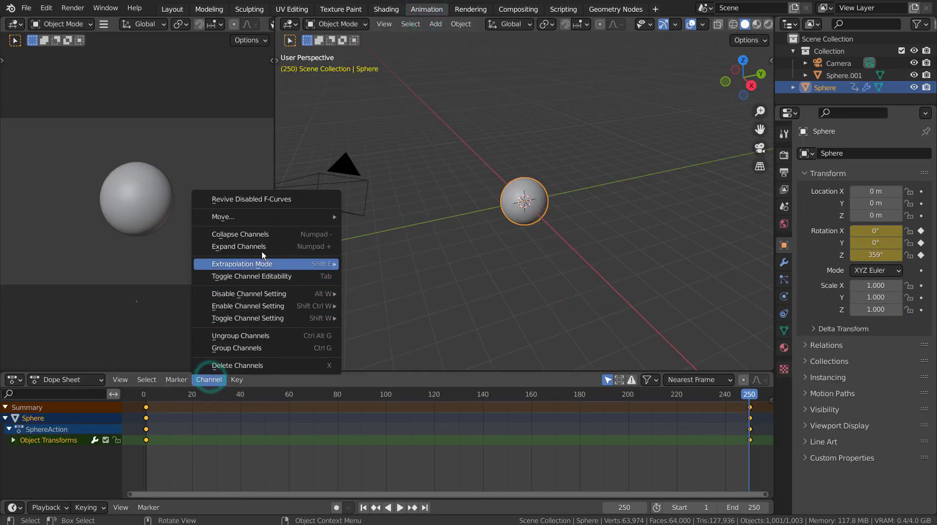
pyautogui.moveTo(268, 266)
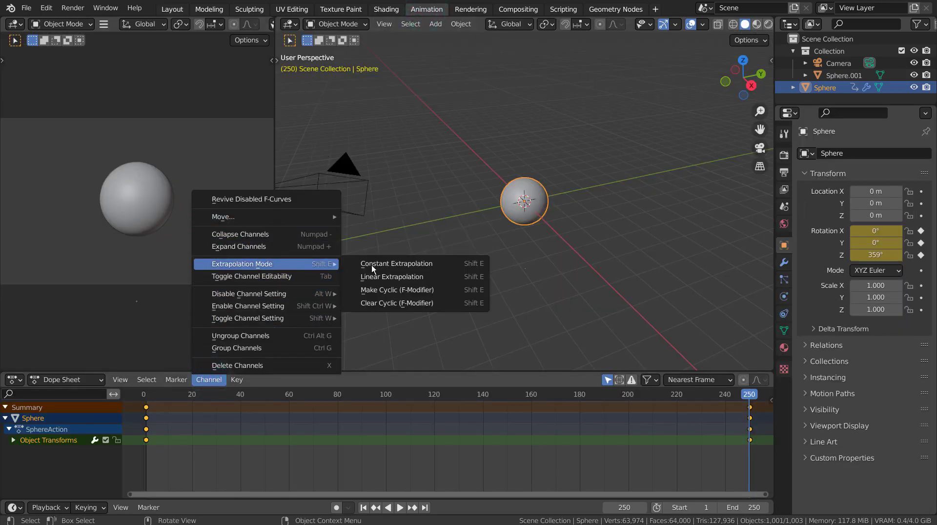
pyautogui.click(400, 276)
# Back in Layout, deselect the sphere, hide viewport overlays and start playback
pyautogui.click(177, 10)
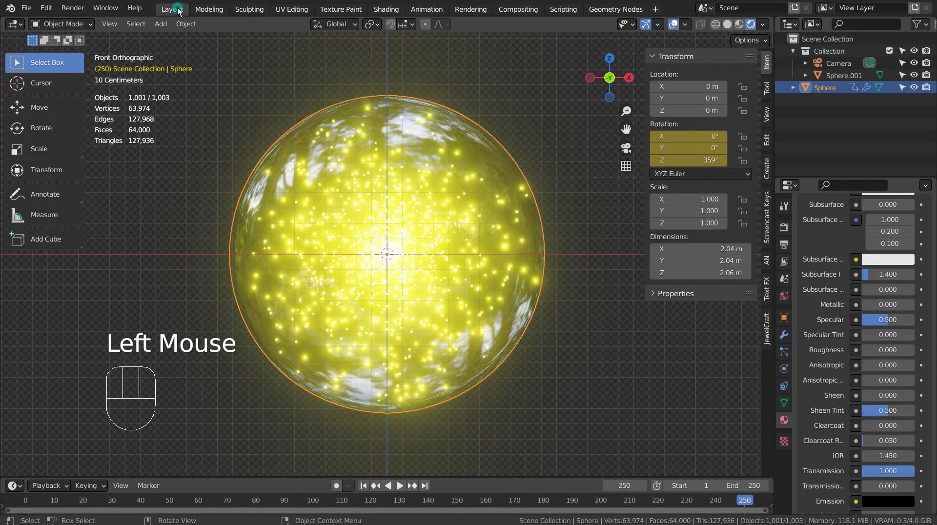
pyautogui.doubleClick(607, 372)
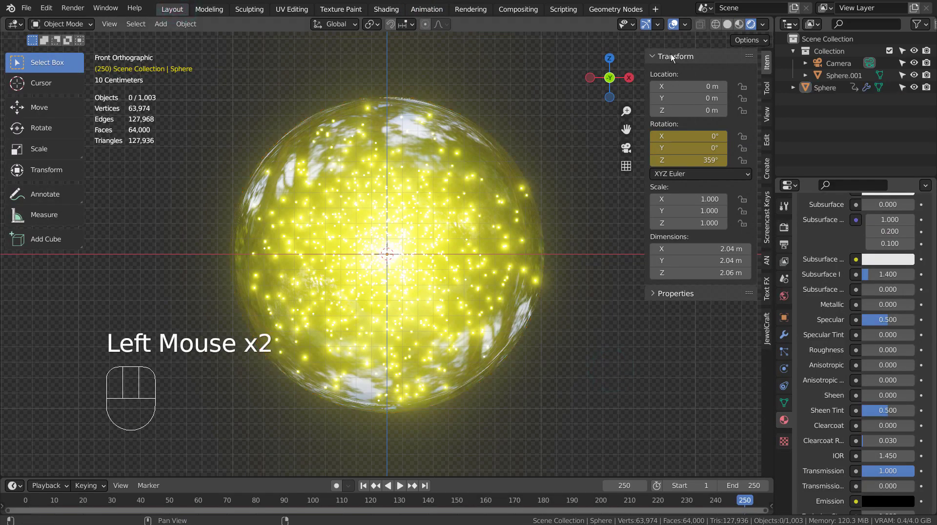
pyautogui.click(672, 25)
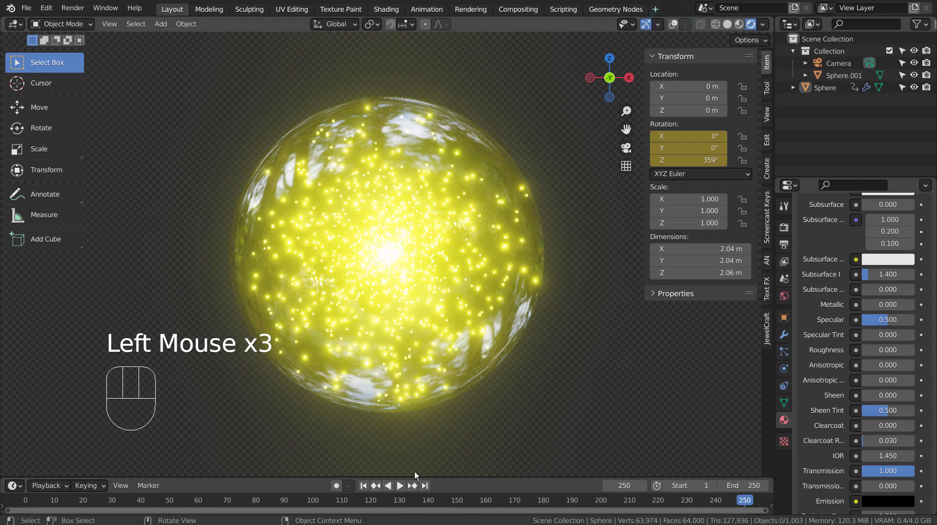
pyautogui.click(400, 485)
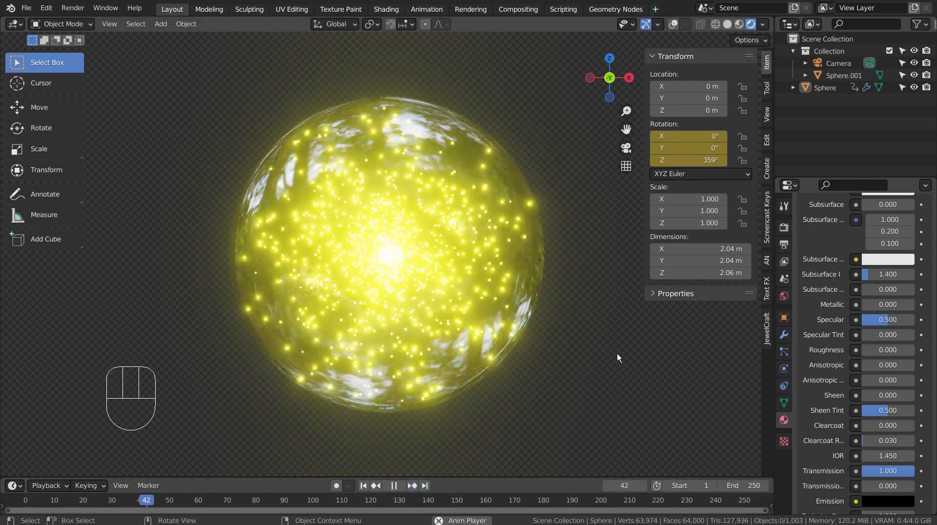
# Zoom in on the spinning sphere, hide the transform sidebar and reselect the Sphere in the outliner
pyautogui.scroll(1, 613, 343)
pyautogui.scroll(1, 612, 341)
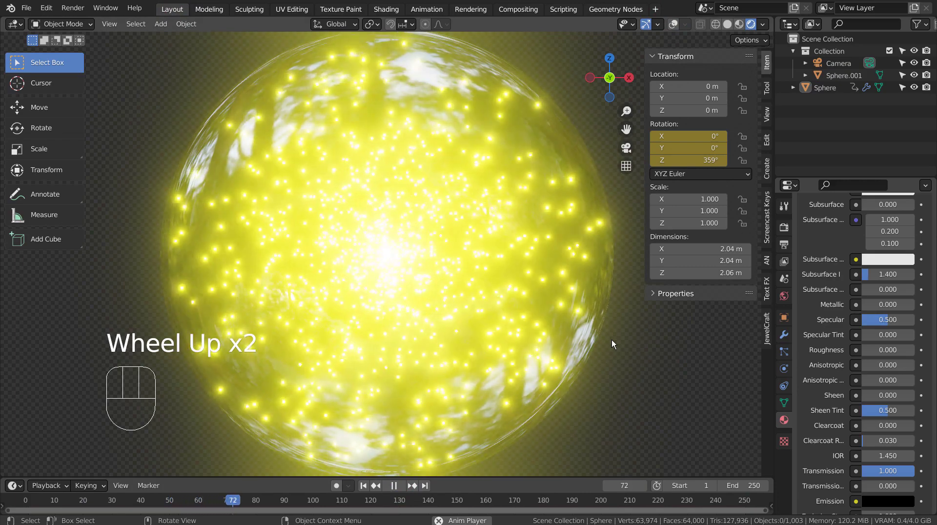
pyautogui.scroll(-5, 612, 341)
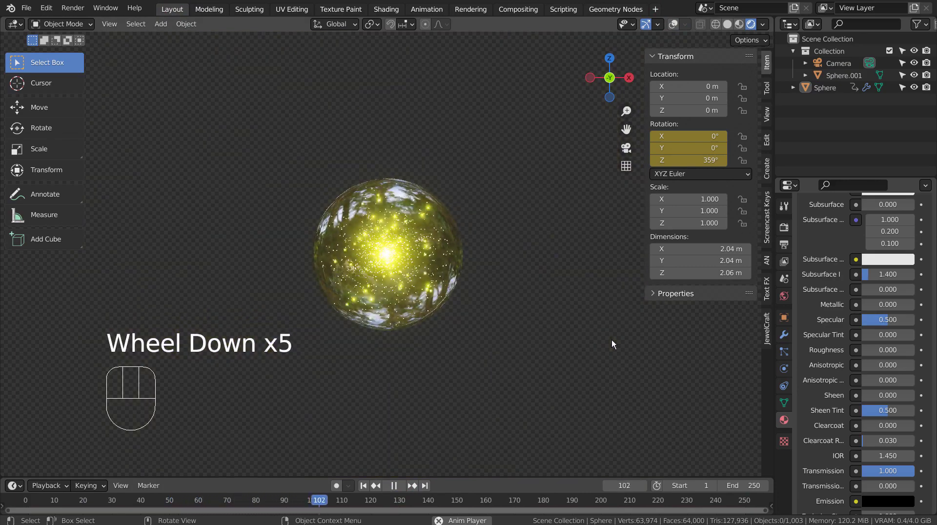
pyautogui.scroll(3, 613, 341)
pyautogui.scroll(1, 613, 343)
pyautogui.scroll(1, 613, 343)
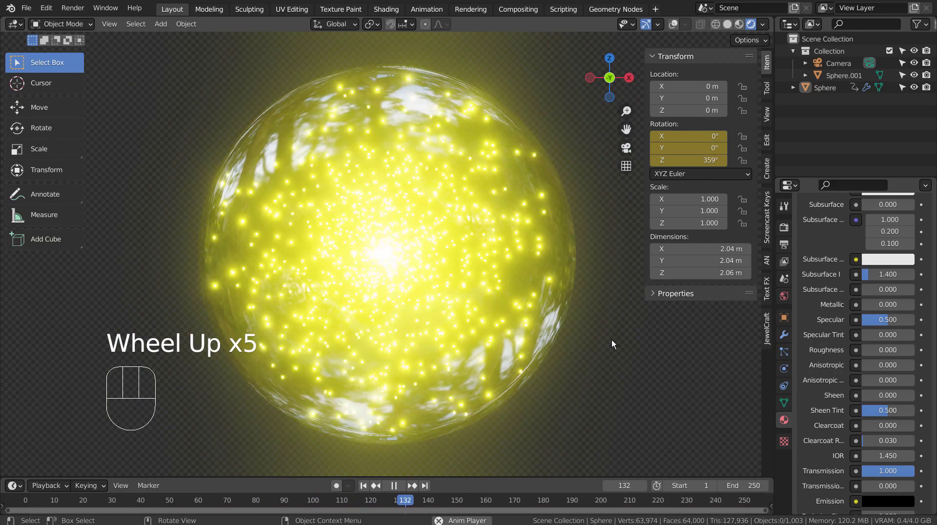
pyautogui.scroll(-1, 613, 343)
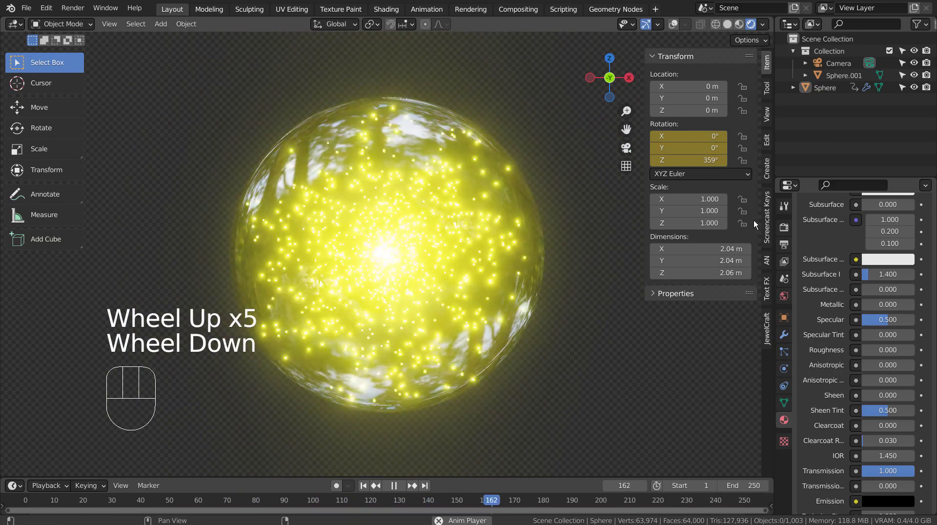
pyautogui.press('n')
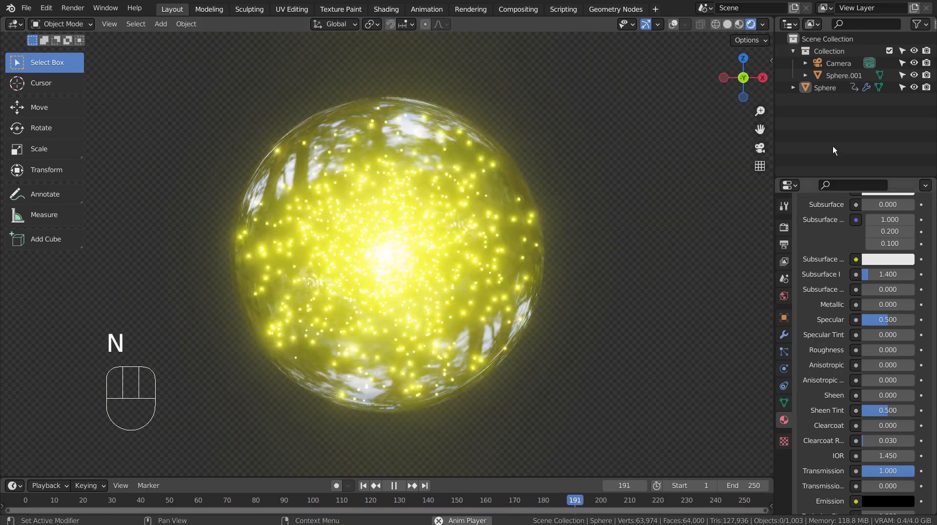
pyautogui.click(830, 89)
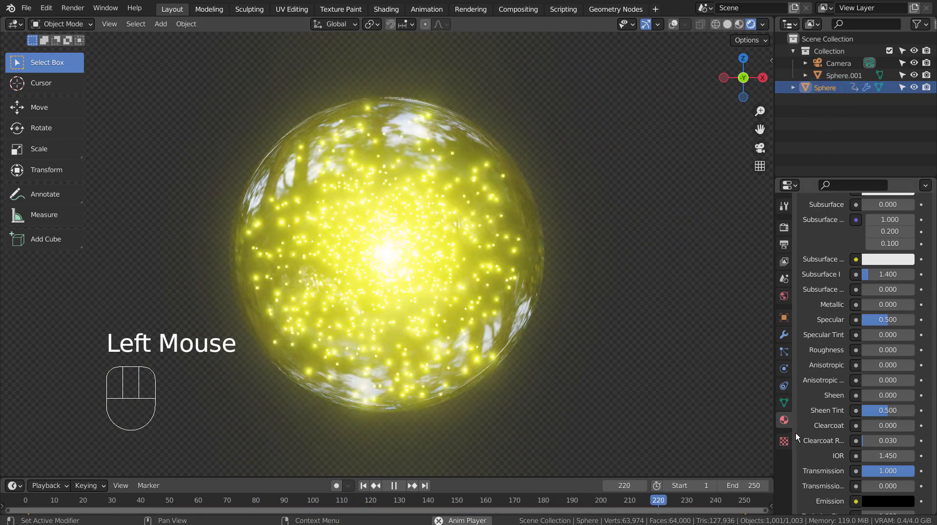